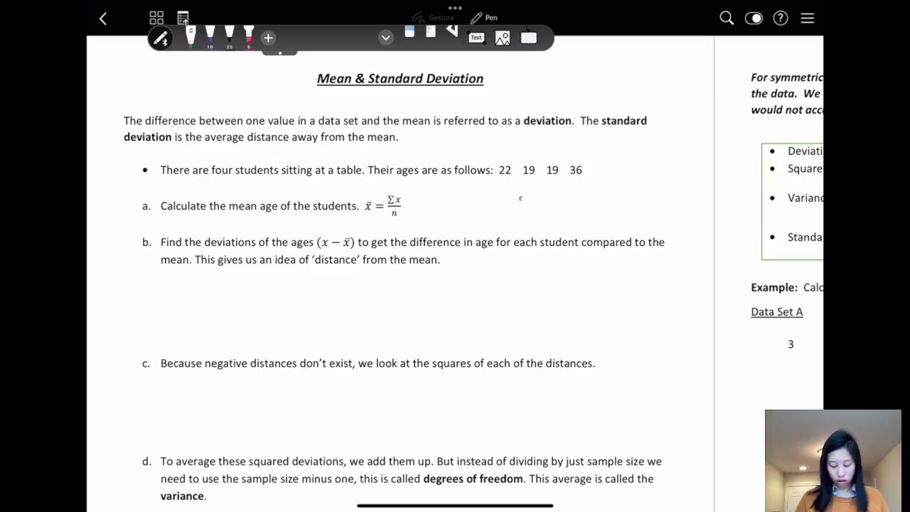
Step: Draw a green check mark beneath the student ages and underline the values 22, 19, 19 and 36
drag(520, 199, 541, 189)
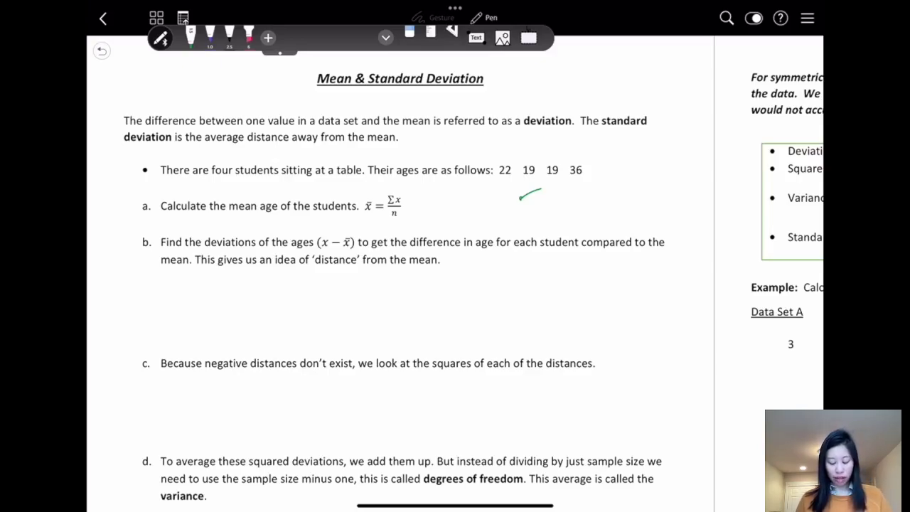
scroll(337, 183, up, 2)
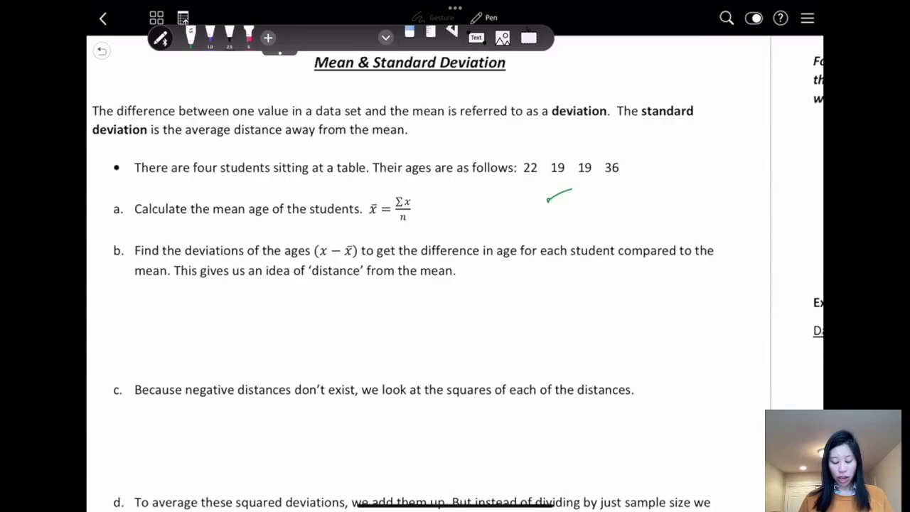
drag(517, 175, 624, 173)
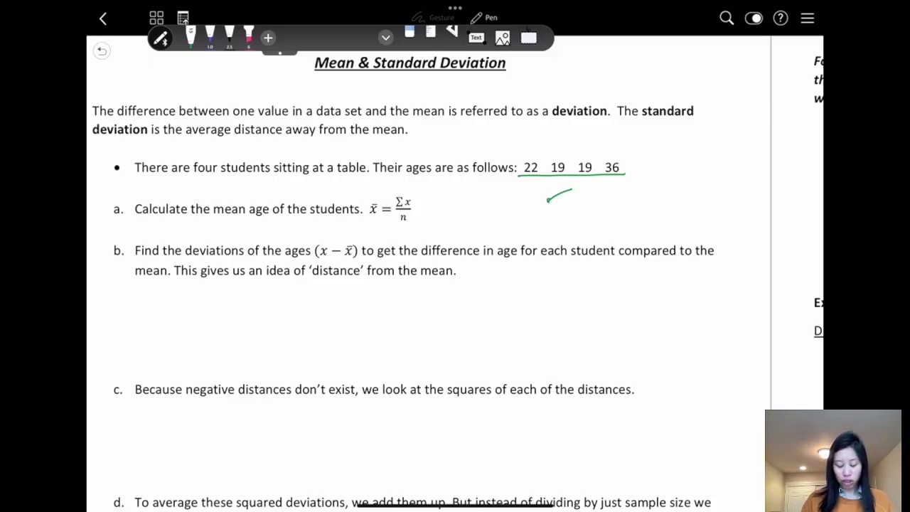
Step: Handwrite the mean calculation beside the formula in part a as (22+19+19+36) over 4, followed by an equals sign
mouse_move(441, 194)
mouse_down()
mouse_move(440, 205)
mouse_move(462, 204)
mouse_up()
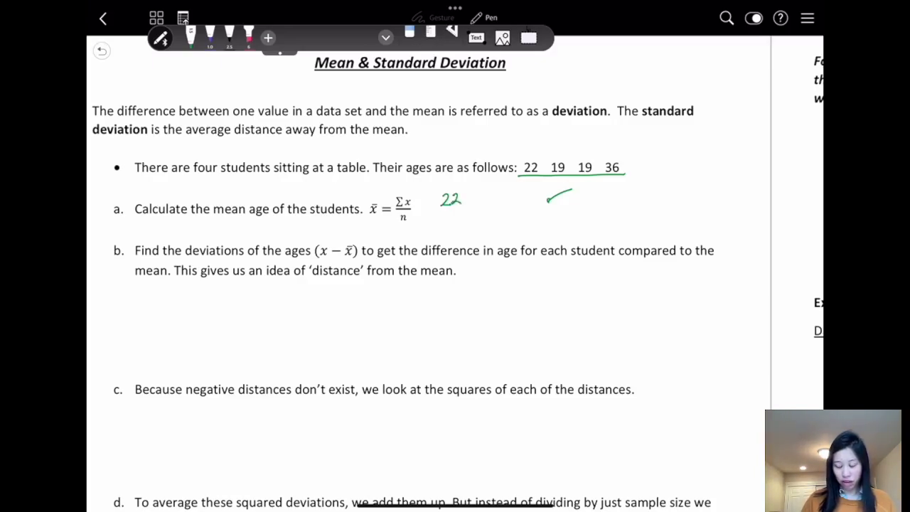
mouse_move(468, 193)
mouse_down()
mouse_move(467, 204)
mouse_move(496, 201)
mouse_up()
drag(493, 198, 501, 196)
mouse_move(505, 190)
mouse_down()
mouse_move(514, 208)
mouse_move(528, 196)
mouse_up()
mouse_move(524, 193)
mouse_down()
mouse_move(524, 203)
mouse_move(543, 202)
mouse_up()
drag(431, 211, 551, 204)
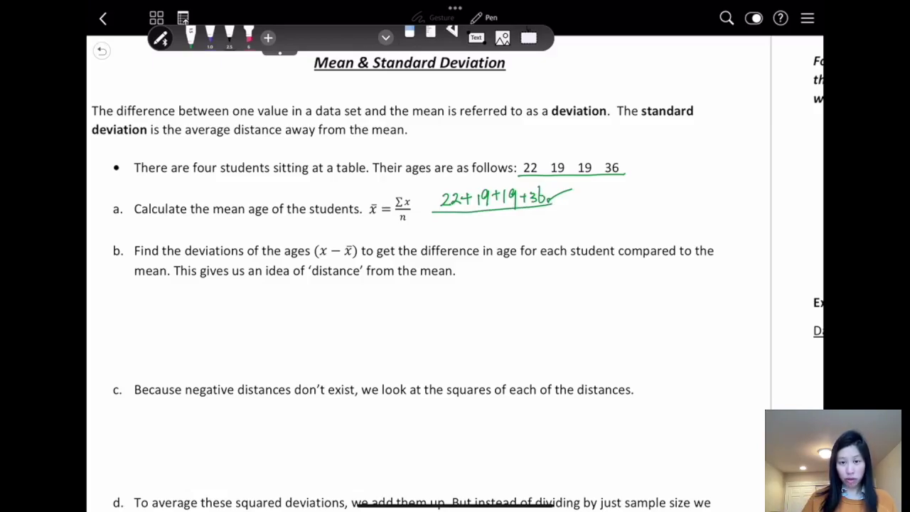
drag(486, 214, 491, 231)
drag(569, 204, 579, 204)
drag(569, 210, 580, 210)
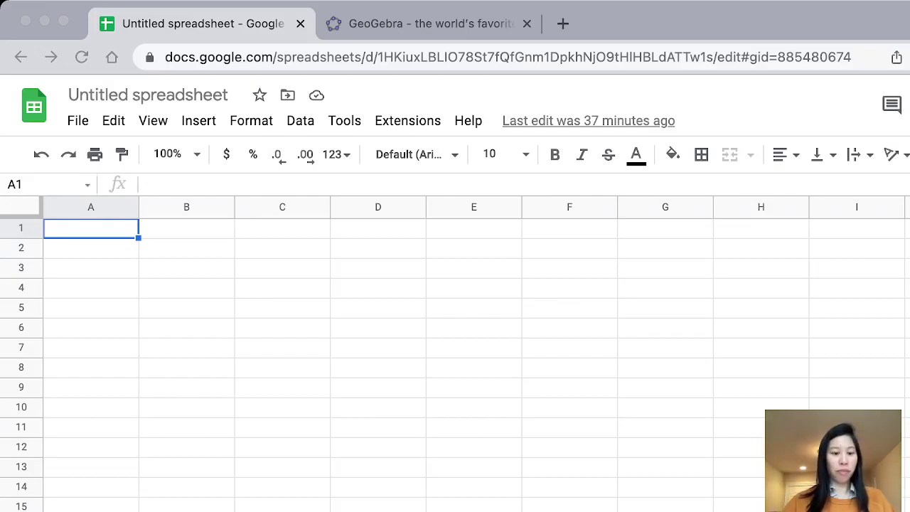
Step: Switch to the Google Sheets spreadsheet and enter the heading "data" in A1 with 22, 19, 19 and 36 in A2 to A5
key(super+Tab)
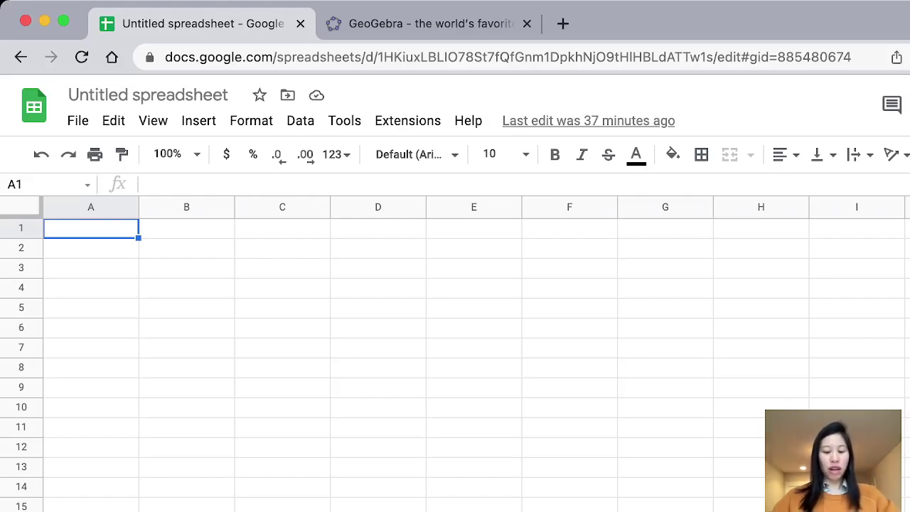
text(data)
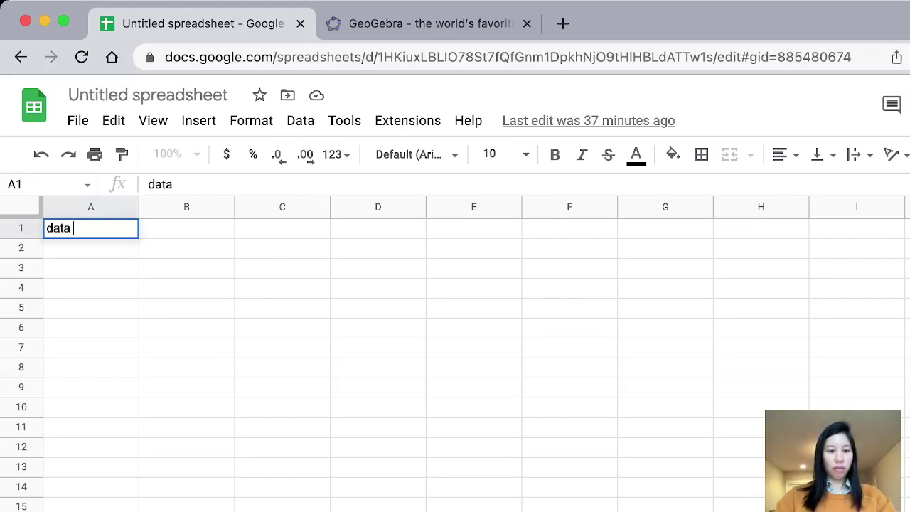
key(Return)
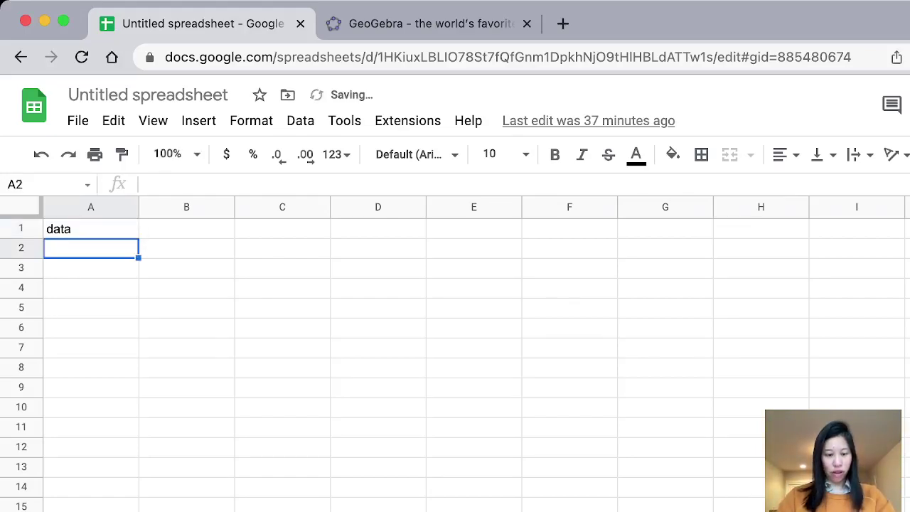
text(22)
key(Return)
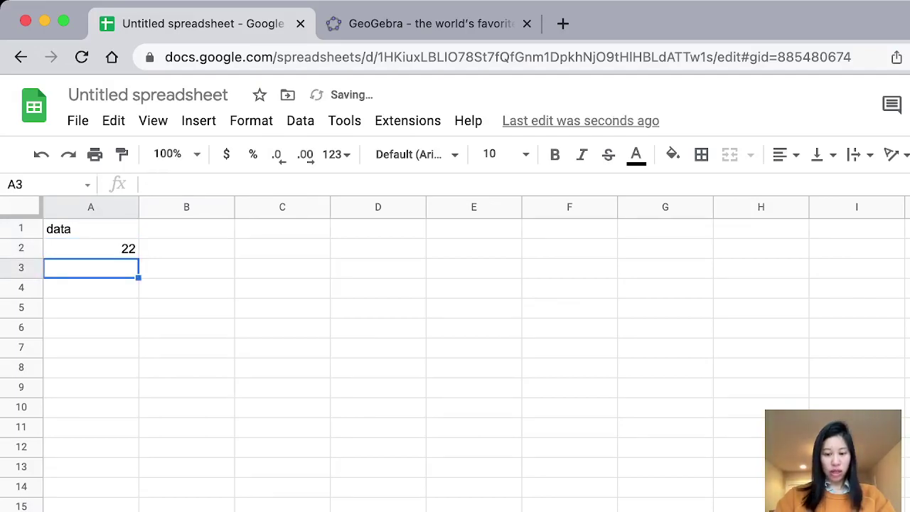
text(19)
key(Return)
text(19)
key(Return)
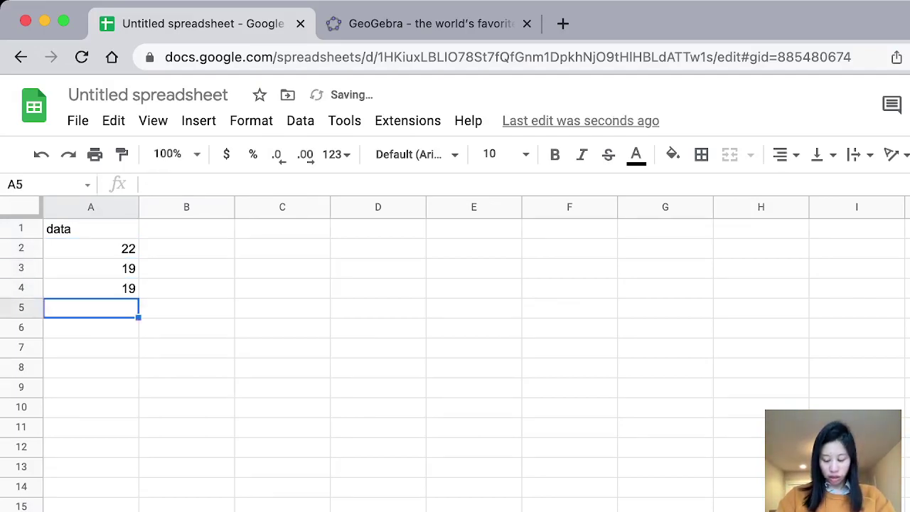
text(36)
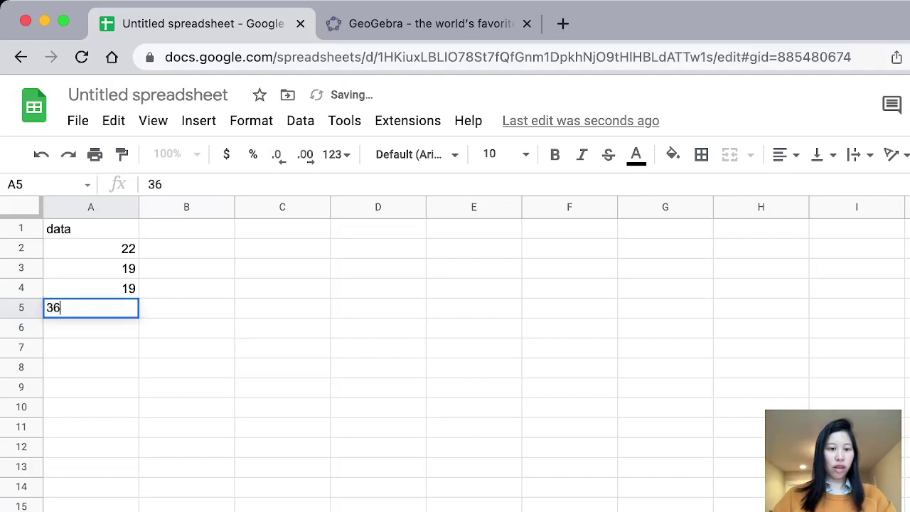
key(Return)
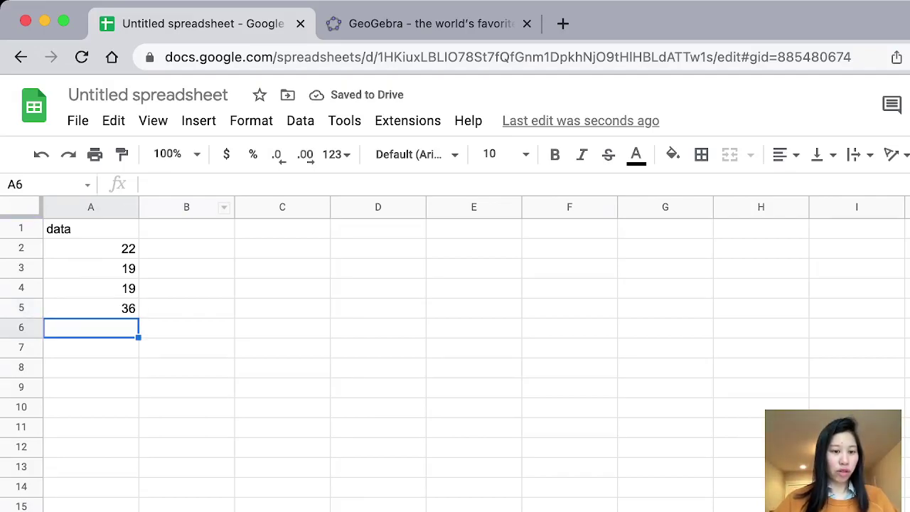
Step: Enter the label "sum:" in cell A7
click(91, 348)
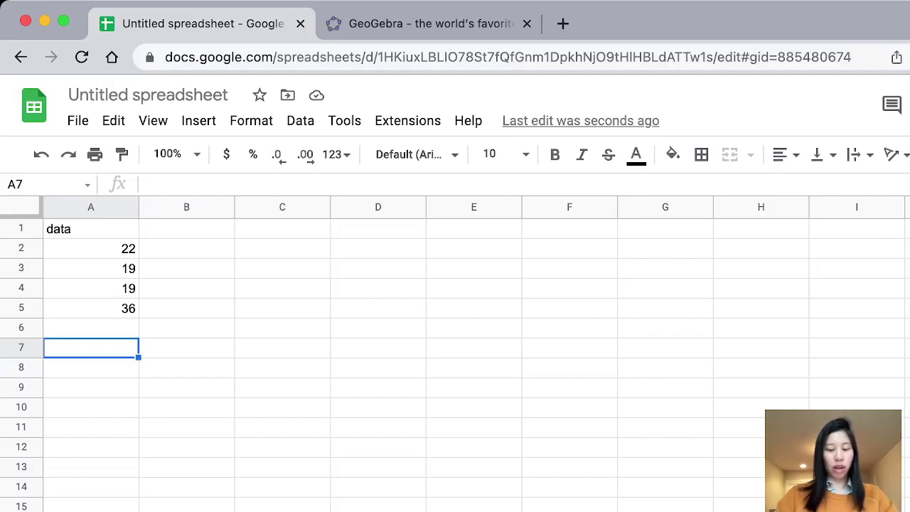
text(sum:)
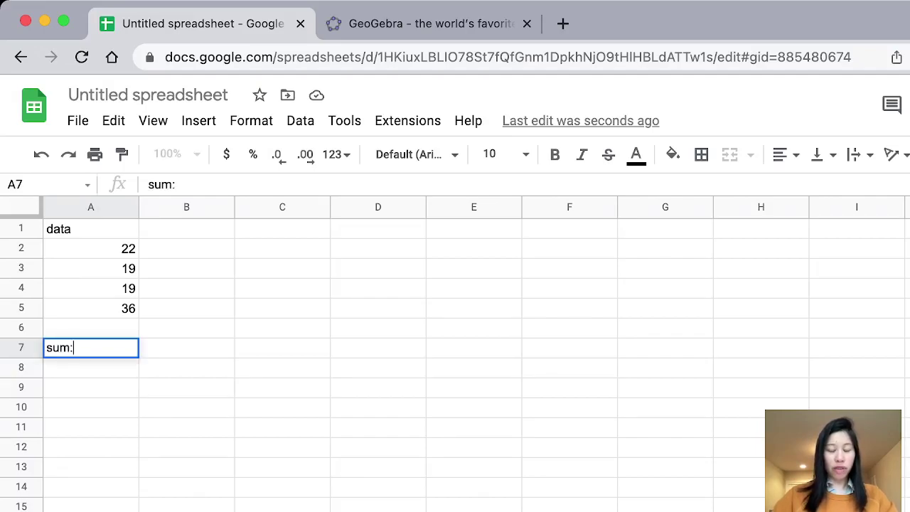
key(Tab)
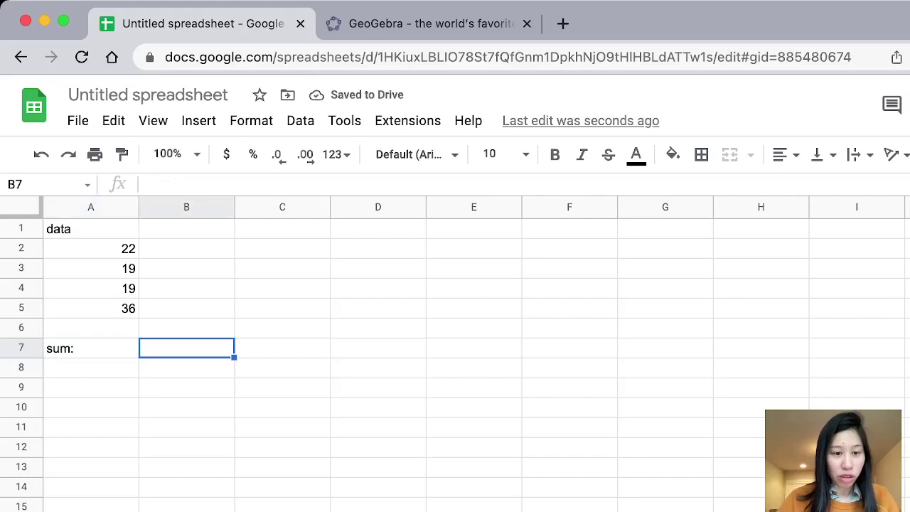
Step: Enter the formula =SUM(A2:A5) in cell B7 to add up the four ages
text(=)
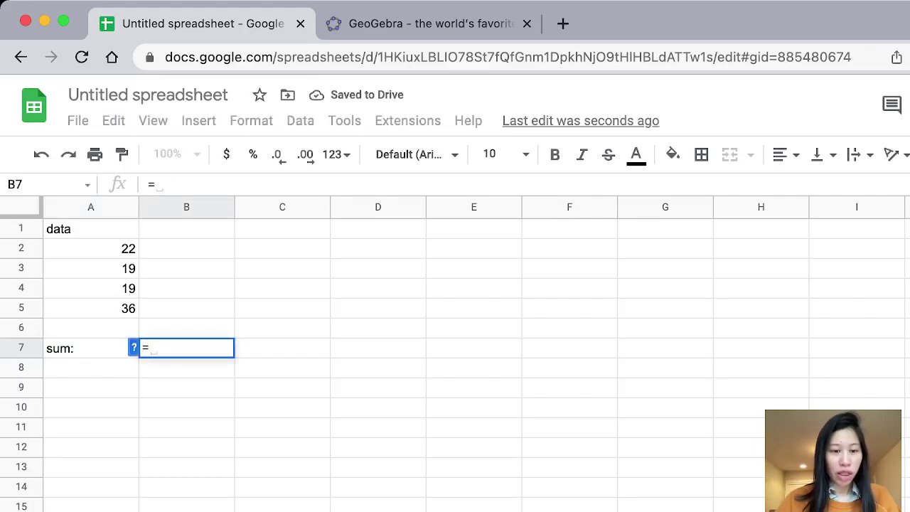
text(sum)
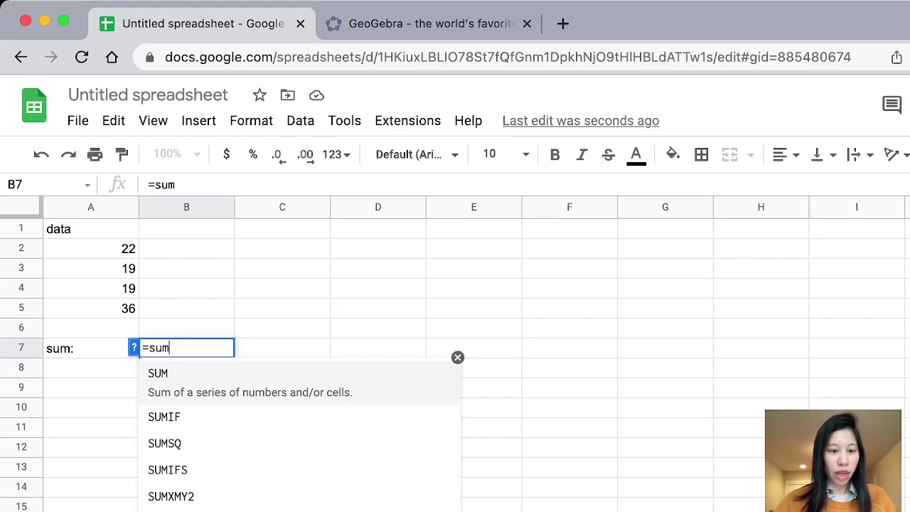
text((A2:A5))
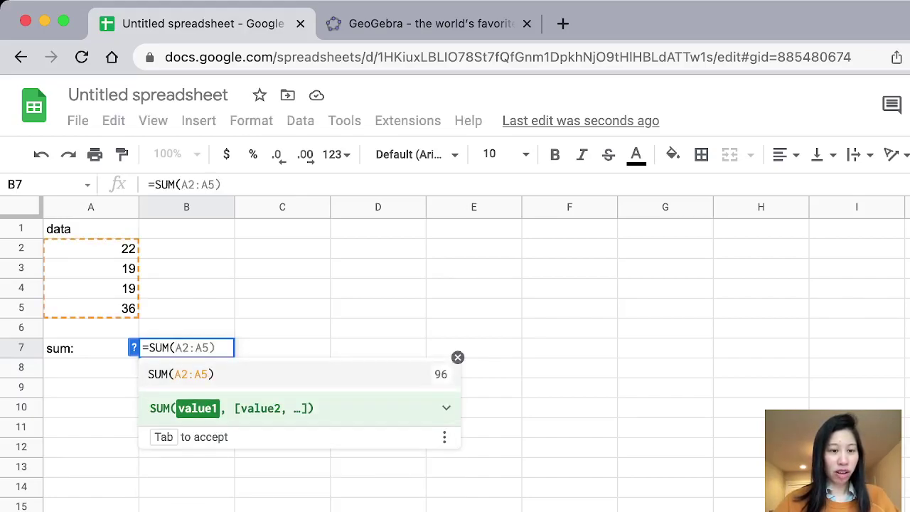
key(BackSpace)
key(BackSpace)
key(BackSpace)
key(BackSpace)
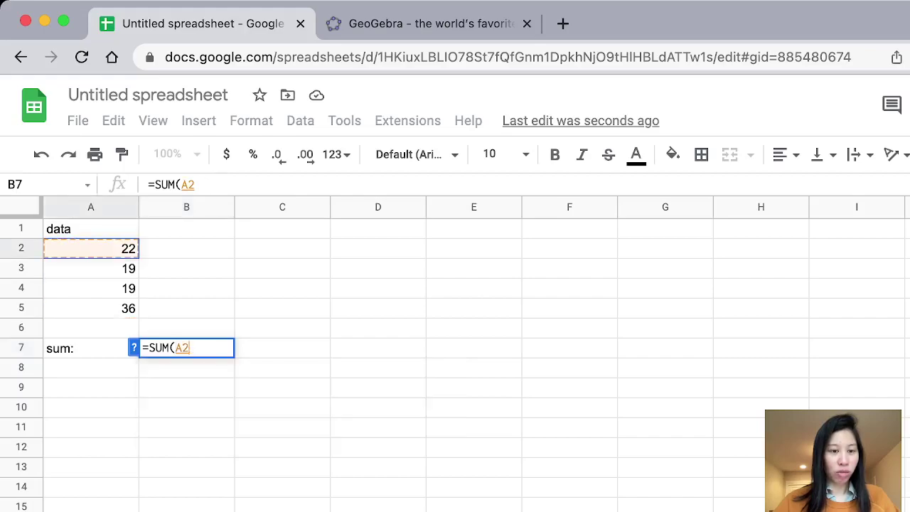
key(shift+Down)
key(shift+Down)
key(shift+Down)
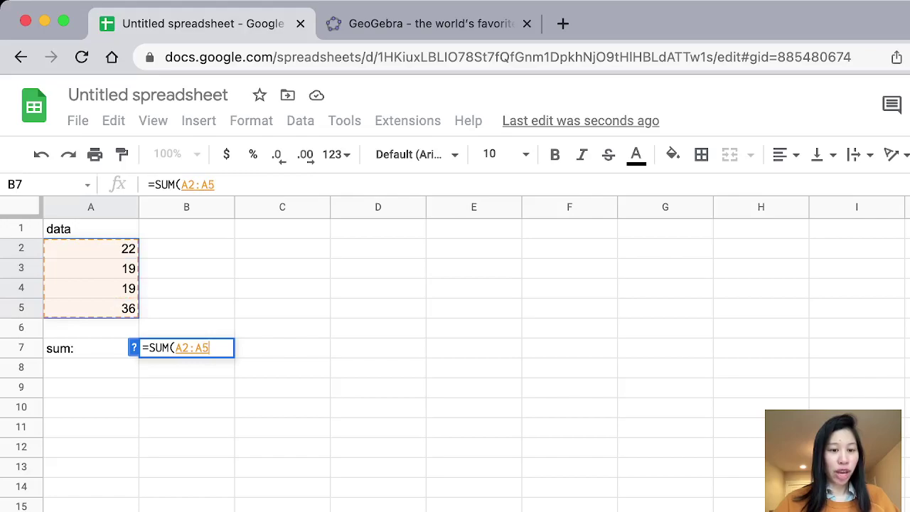
text())
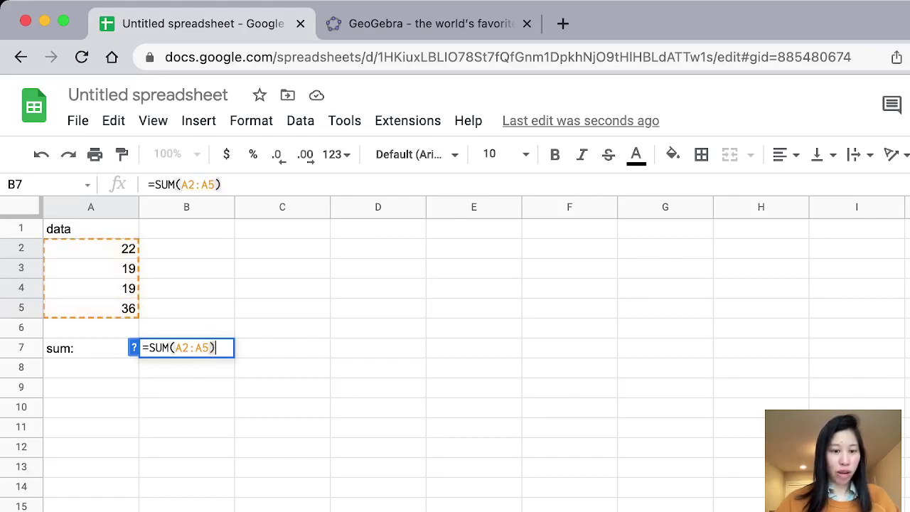
key(Return)
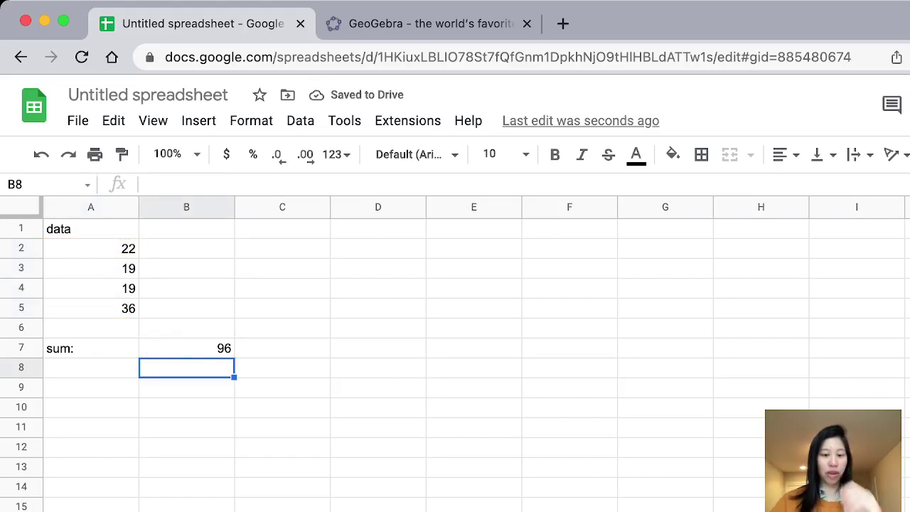
Step: Label cell A8 "mean:" and calculate the mean in B8 with the formula =96/4
click(90, 368)
text(mean:)
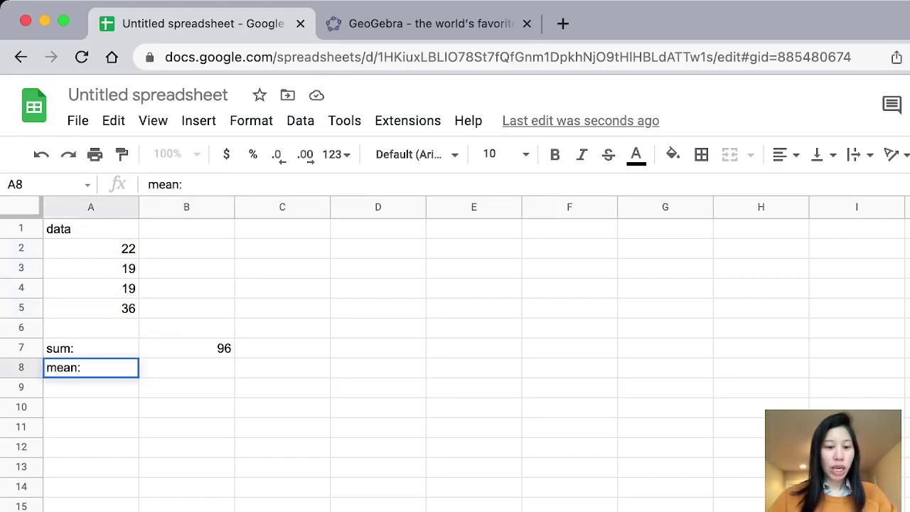
key(Tab)
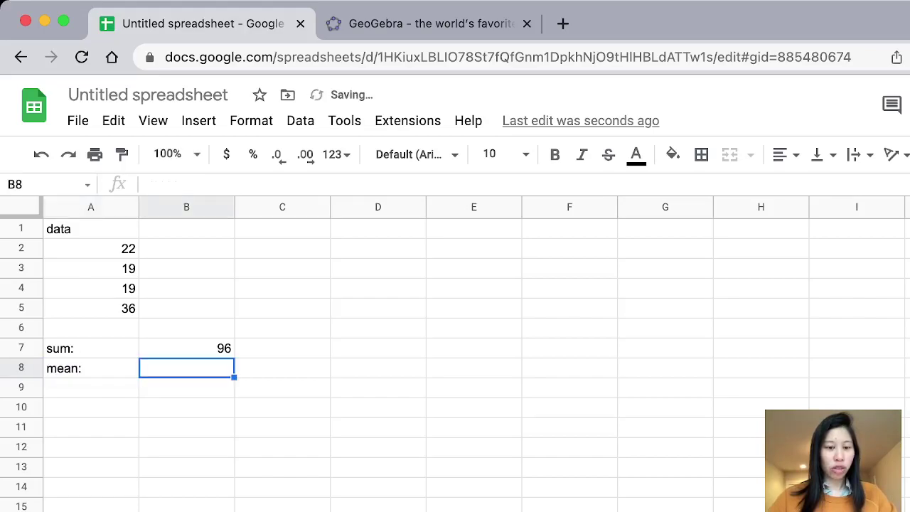
click(187, 348)
click(186, 367)
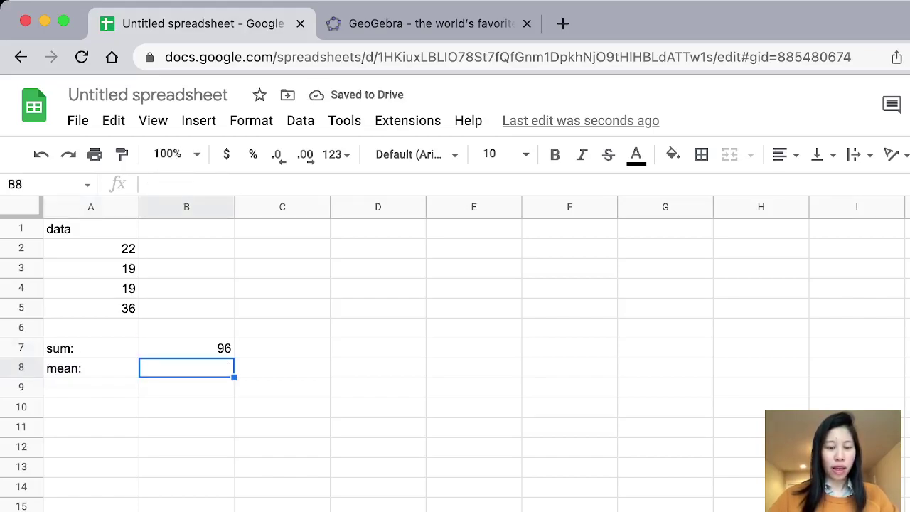
text(=)
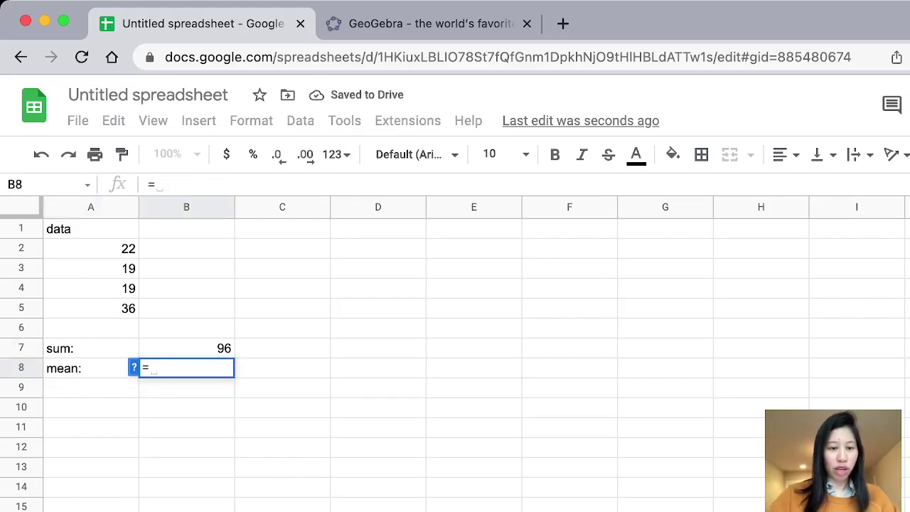
text(96/)
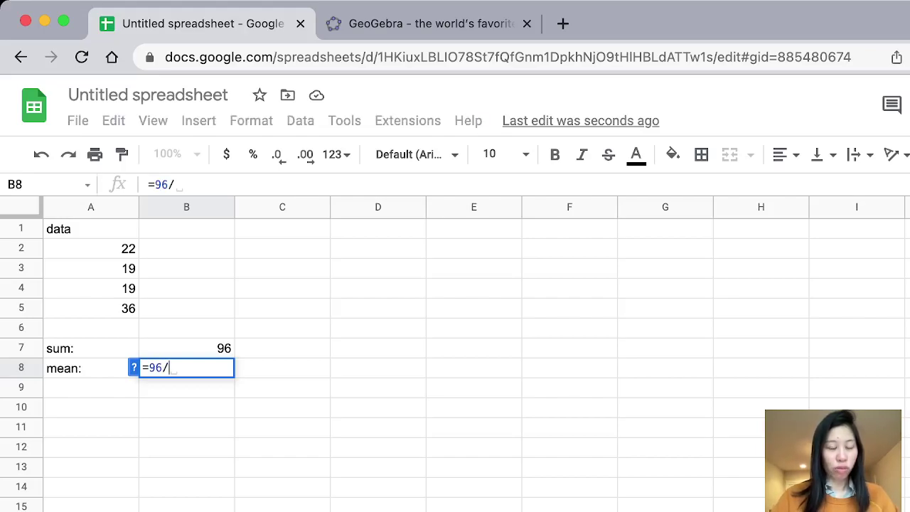
text(4)
key(Return)
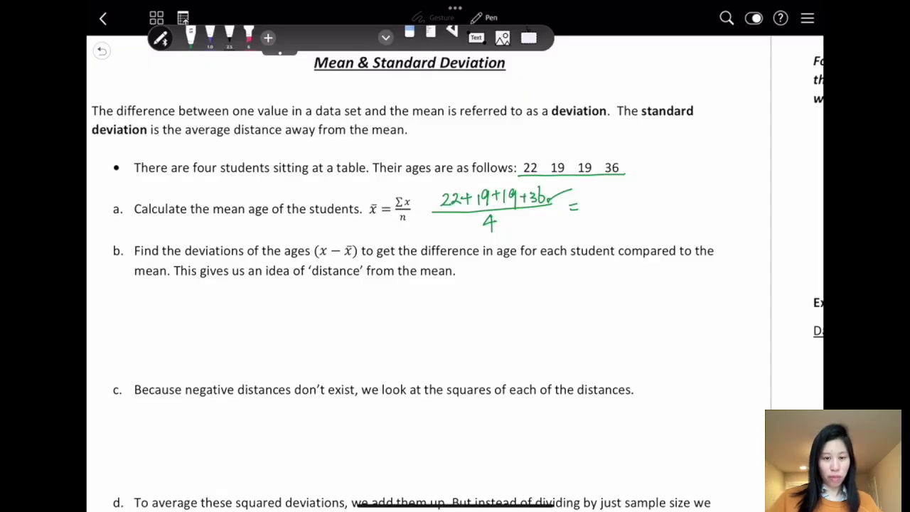
Step: Return to the worksheet and handwrite 24 after the equals sign of the mean calculation in part a
drag(586, 203, 598, 217)
mouse_move(597, 199)
mouse_down()
mouse_move(595, 211)
mouse_move(610, 210)
mouse_up()
drag(604, 199, 603, 226)
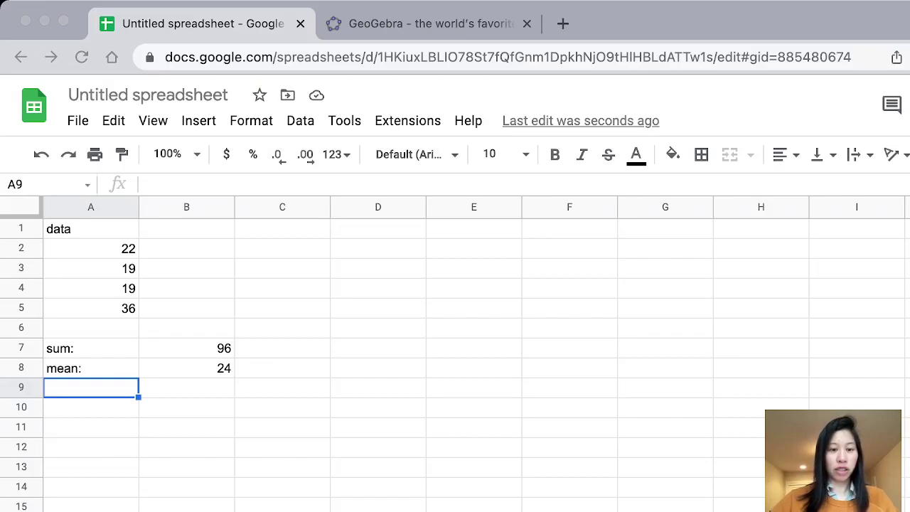
Step: Switch to the spreadsheet, label cell A9 "mean:", and calculate the mean in B9 with the formula =AVERAGE(A2:A5)
key(super+Tab)
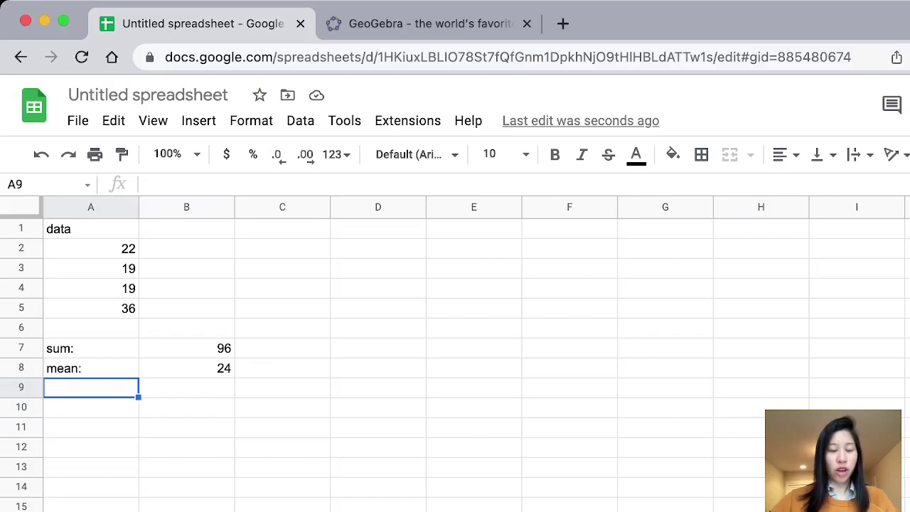
text(mean:)
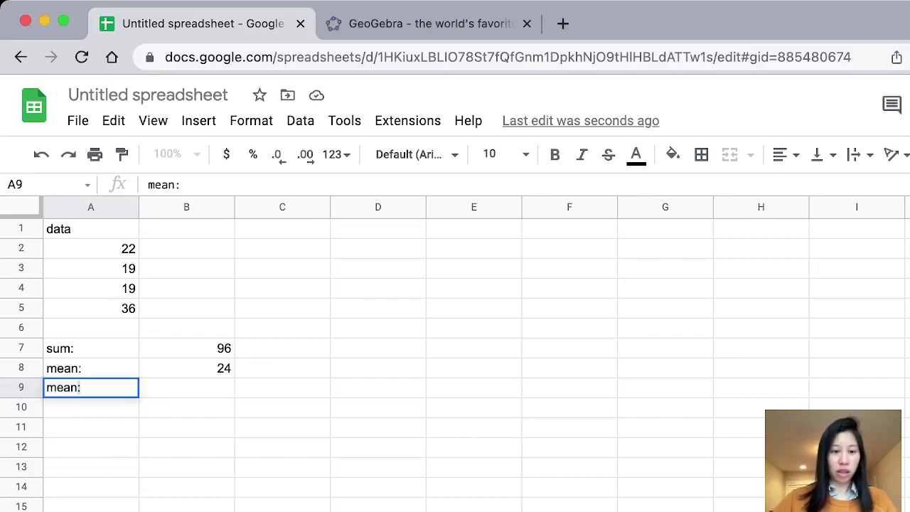
key(Tab)
text(=av)
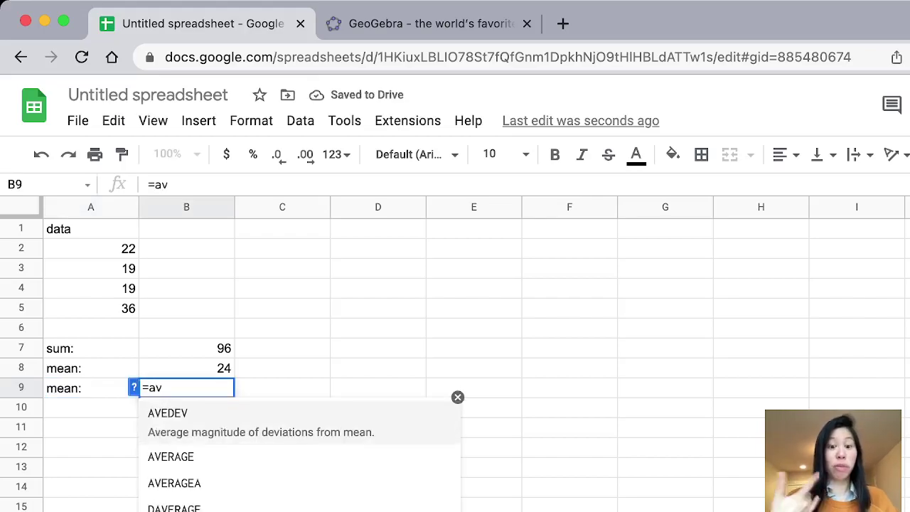
key(Down)
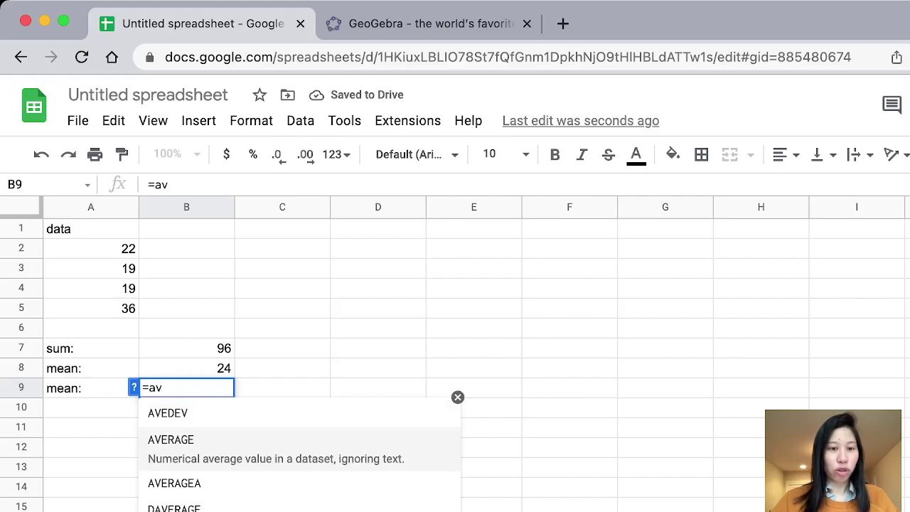
key(Tab)
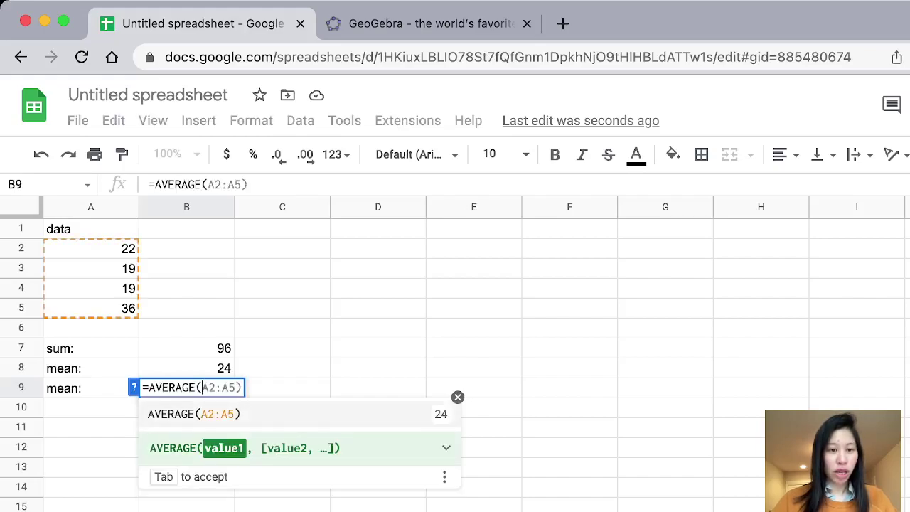
drag(91, 248, 91, 308)
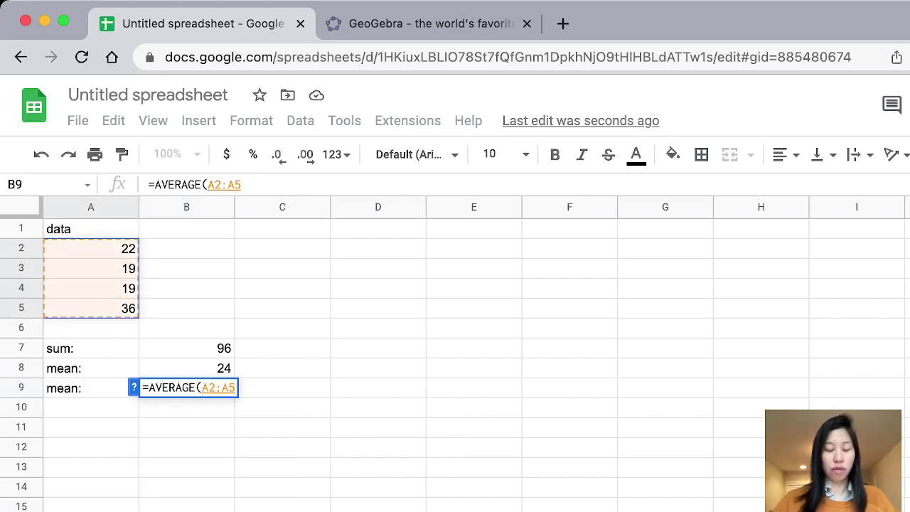
key(Return)
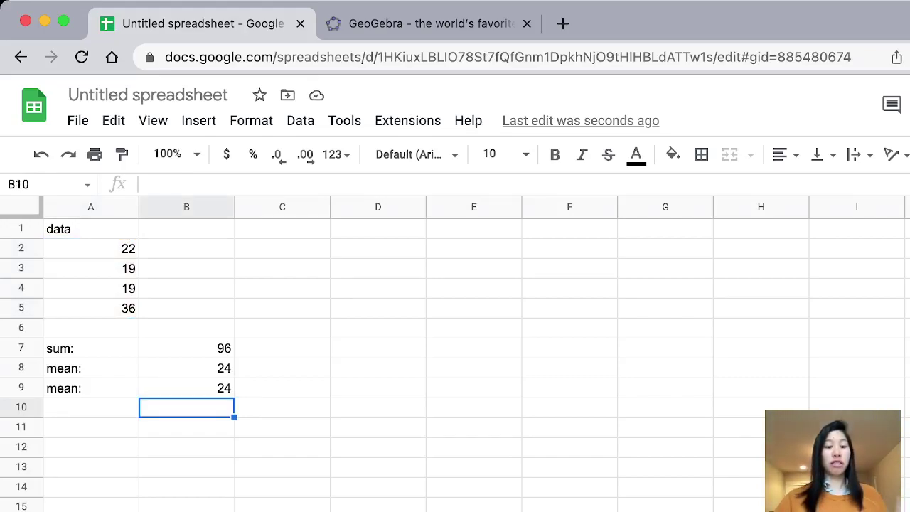
Step: Review the formulas behind the sum and the two means in cells B7, B8 and B9
click(186, 347)
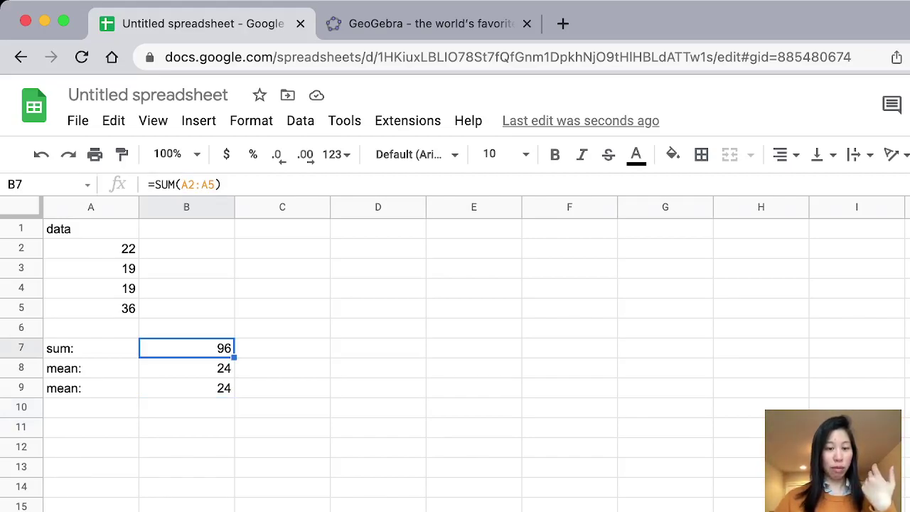
key(Down)
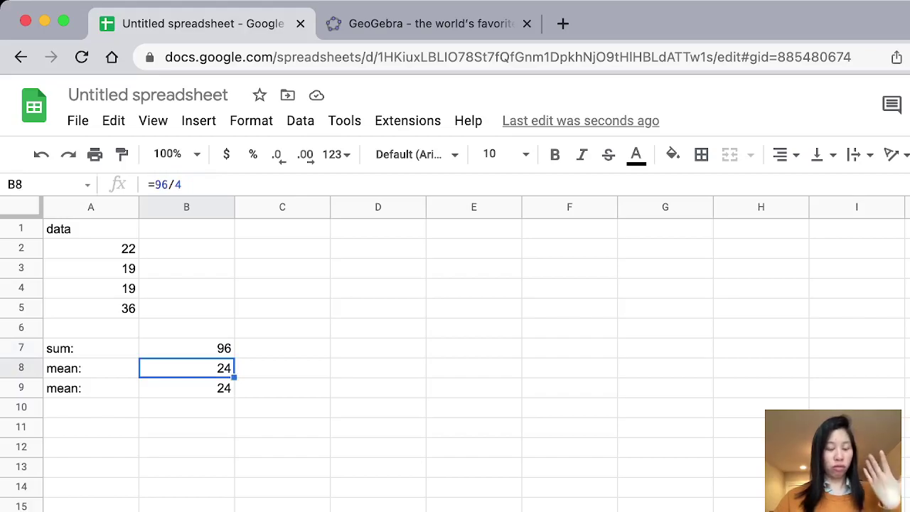
key(Down)
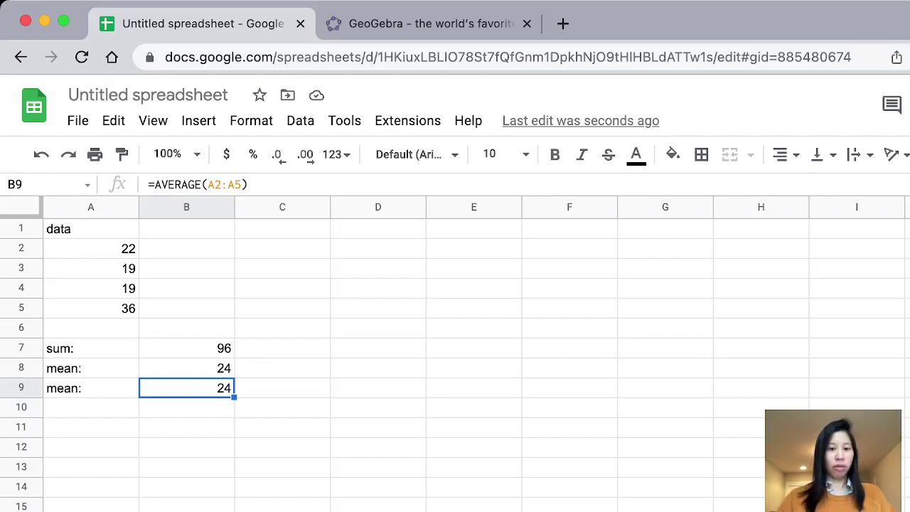
Step: Return to the worksheet, circle the mean 24 in part a, and handwrite the ages 22, 19, 19, 36 in a column under part b
key(super+Tab)
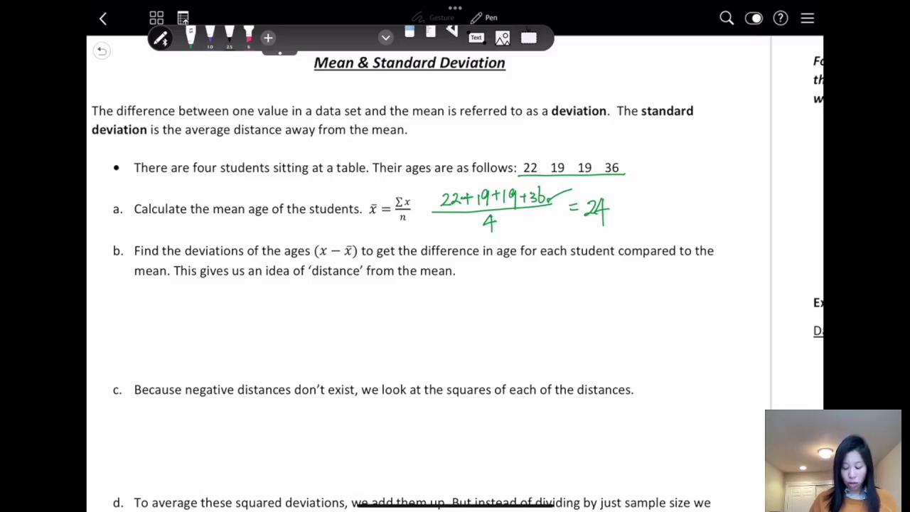
mouse_move(608, 190)
mouse_down()
mouse_move(577, 206)
mouse_move(590, 230)
mouse_move(622, 210)
mouse_move(599, 192)
mouse_up()
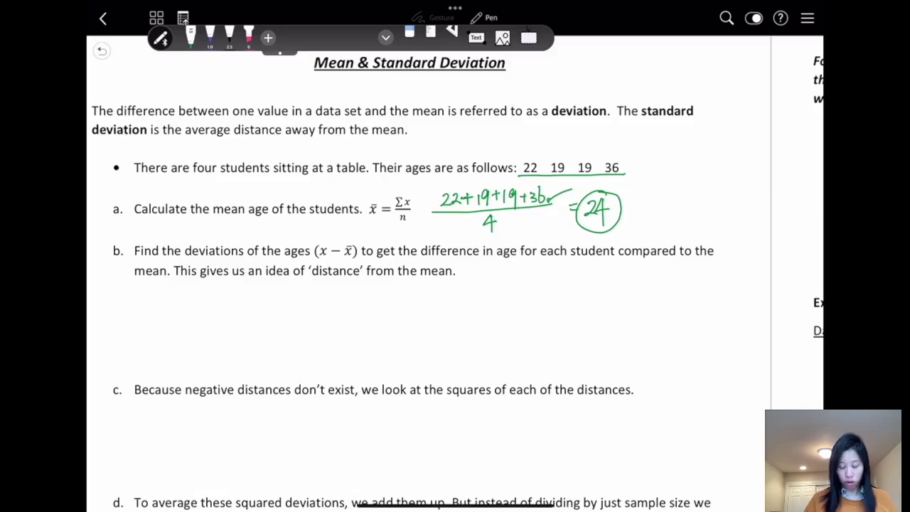
mouse_move(173, 296)
mouse_down()
mouse_move(176, 306)
mouse_move(194, 306)
mouse_move(179, 329)
mouse_move(190, 331)
mouse_move(180, 353)
mouse_up()
mouse_move(192, 340)
mouse_down()
mouse_move(179, 376)
mouse_move(190, 377)
mouse_up()
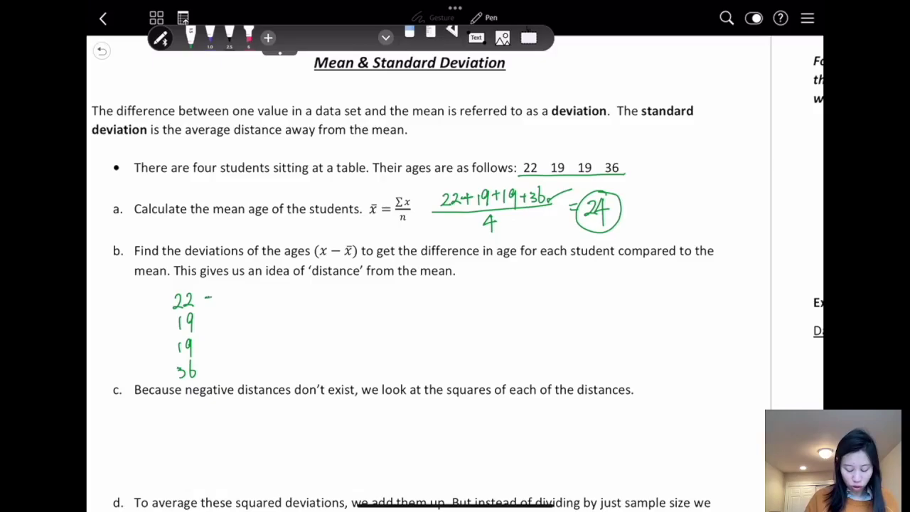
Step: Handwrite "- 24" after each of the four ages in part b and box the expression (x − x̄)
mouse_move(220, 293)
mouse_down()
mouse_move(237, 299)
mouse_move(235, 307)
mouse_up()
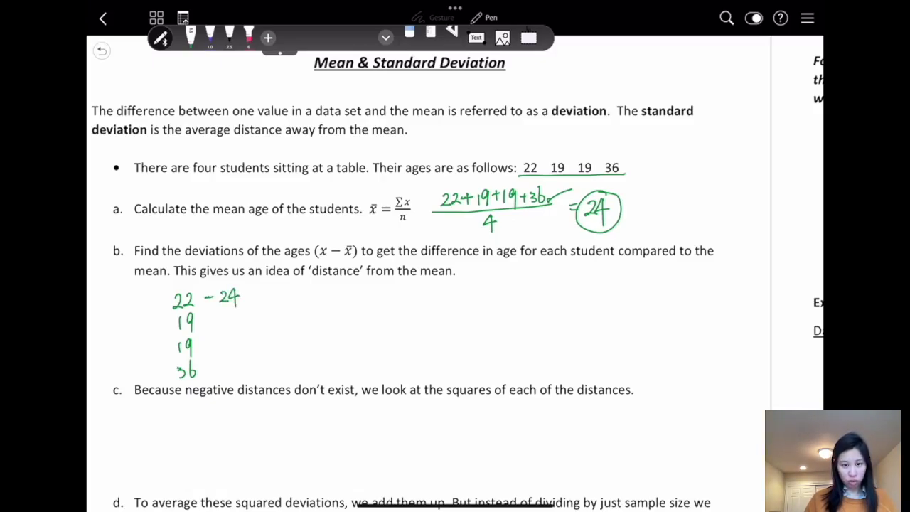
mouse_move(307, 265)
mouse_down()
mouse_move(365, 237)
mouse_move(307, 263)
mouse_up()
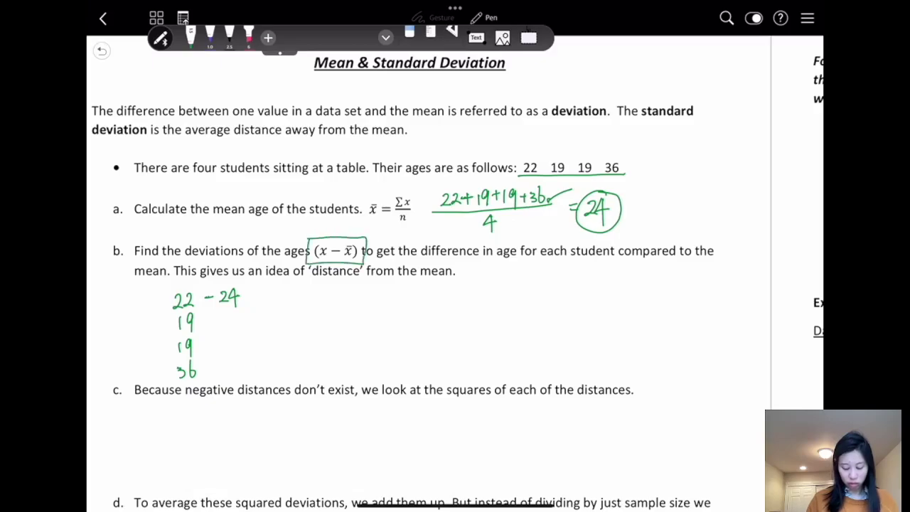
drag(210, 322, 213, 322)
drag(221, 317, 228, 327)
drag(233, 317, 233, 331)
drag(207, 346, 240, 347)
drag(235, 339, 227, 378)
mouse_move(232, 364)
mouse_down()
mouse_move(244, 375)
mouse_move(239, 384)
mouse_up()
Step: Handwrite the results of the four subtractions in part b: = -2, = -5, = -5 and = 12
drag(257, 299, 267, 299)
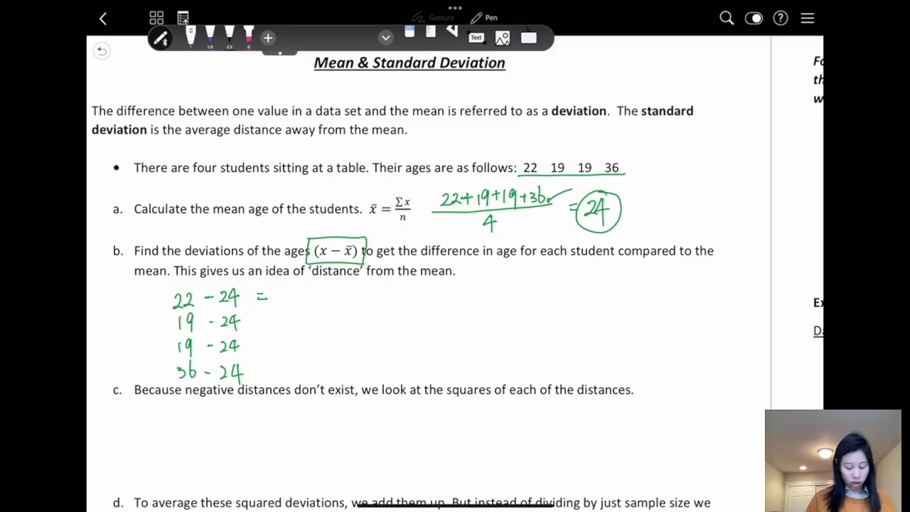
mouse_move(289, 292)
mouse_down()
mouse_move(299, 303)
mouse_move(267, 321)
mouse_up()
drag(261, 328, 273, 328)
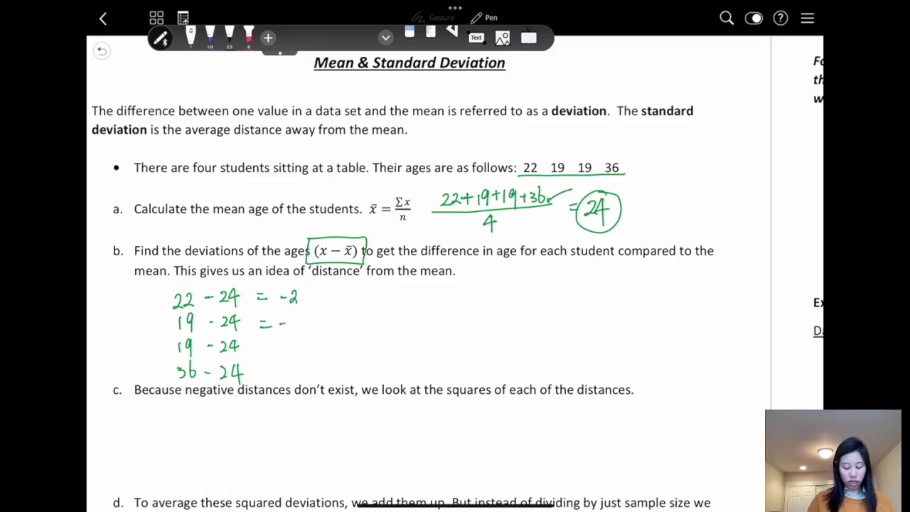
drag(295, 318, 267, 347)
drag(258, 354, 286, 349)
drag(298, 342, 269, 373)
drag(260, 379, 289, 384)
drag(294, 369, 305, 381)
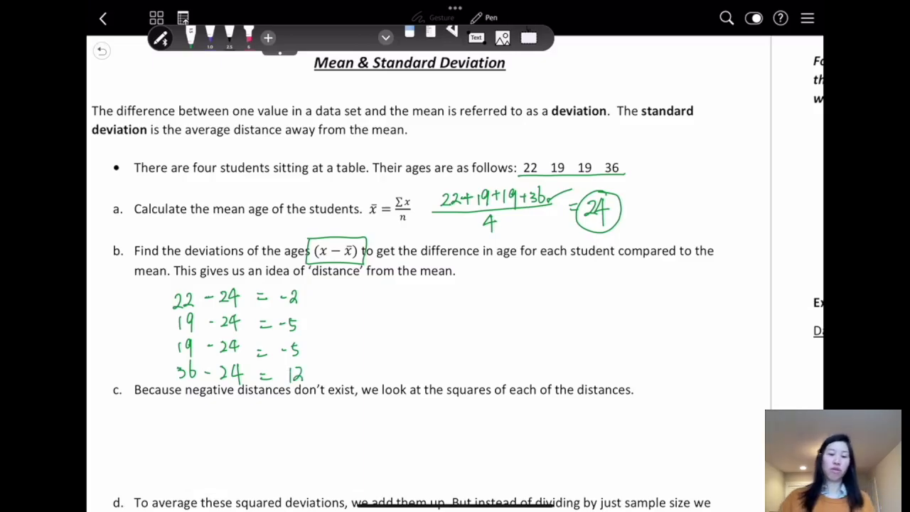
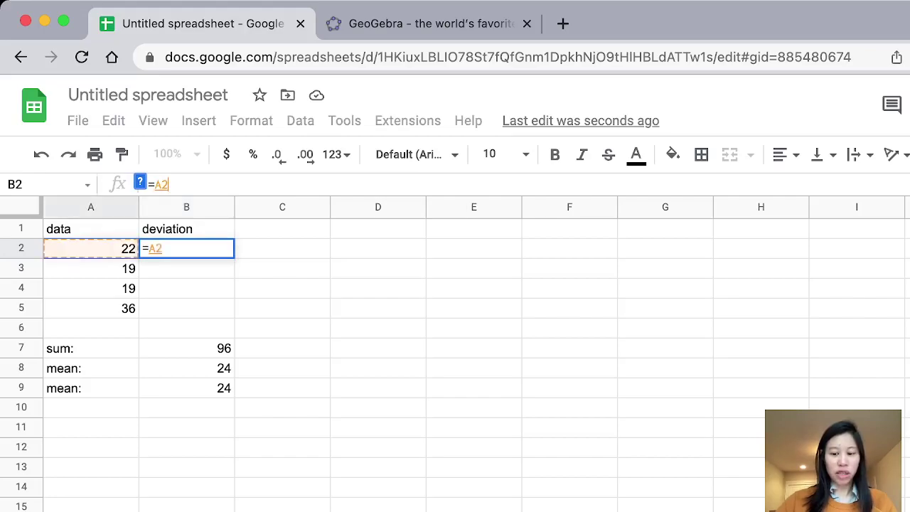
Step: Complete the deviation formula in spreadsheet cell B2 as =A2-24
text(-)
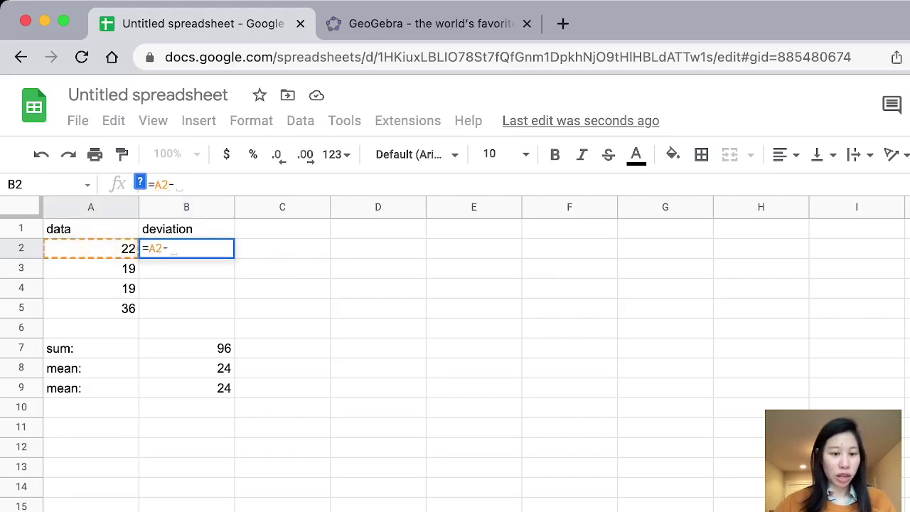
text(B9)
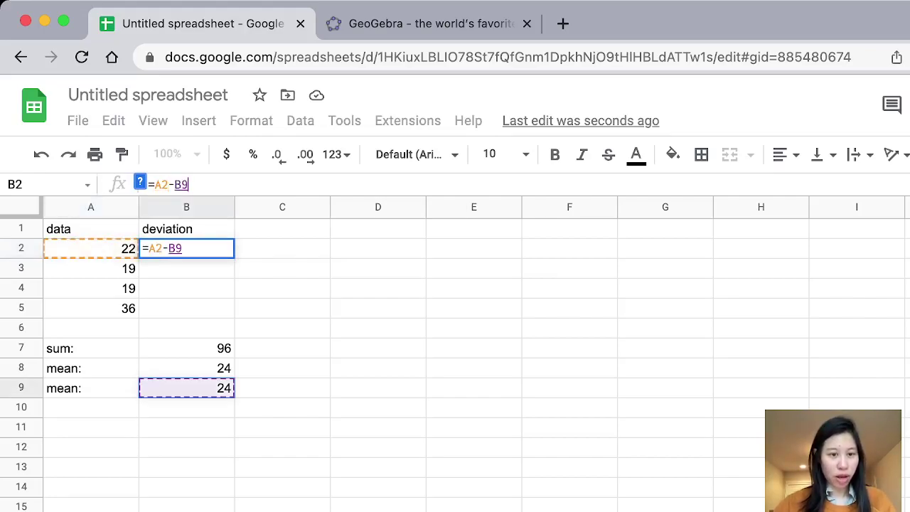
key(BackSpace)
text(3)
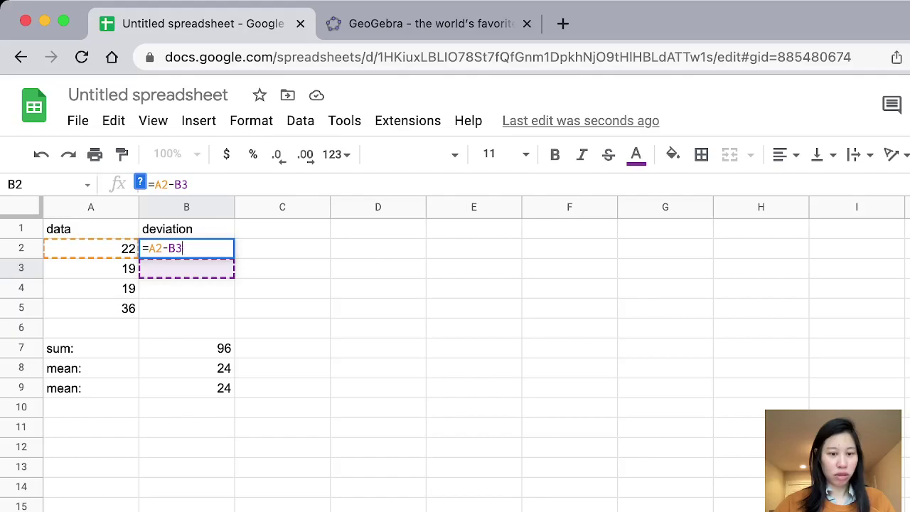
key(BackSpace)
key(BackSpace)
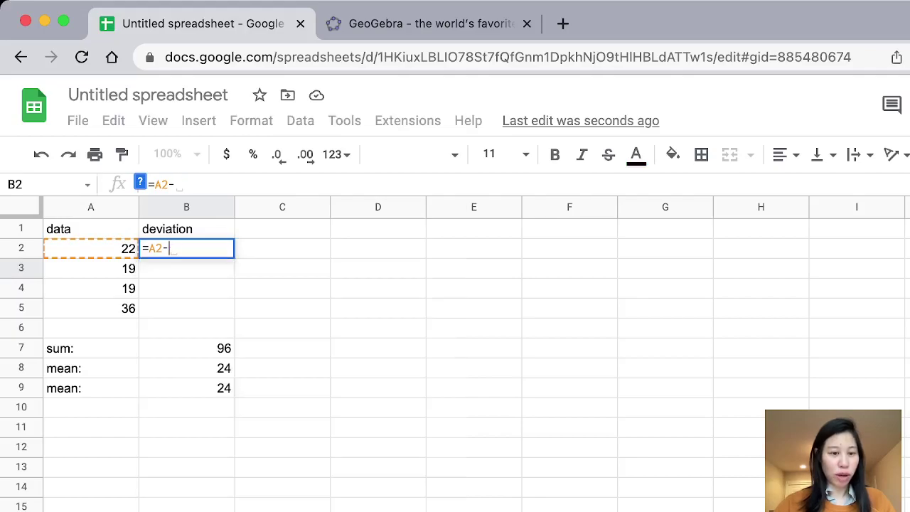
text(24)
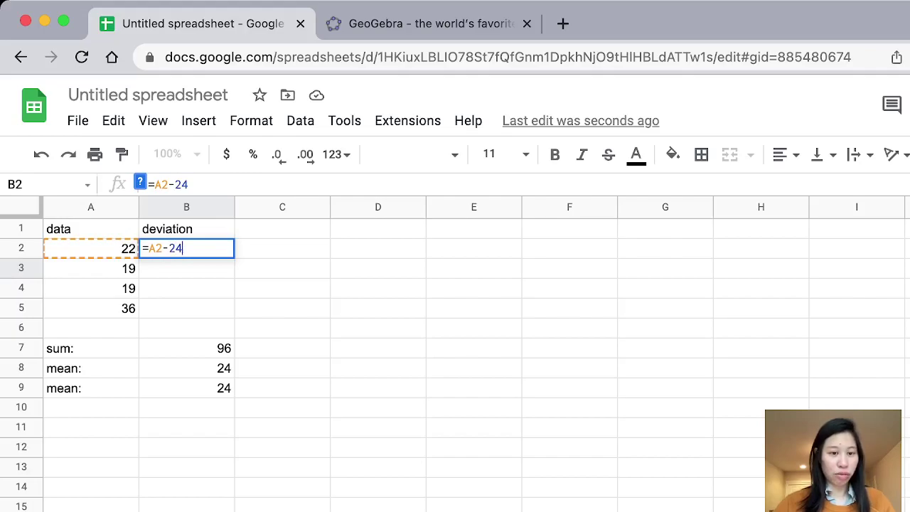
key(Return)
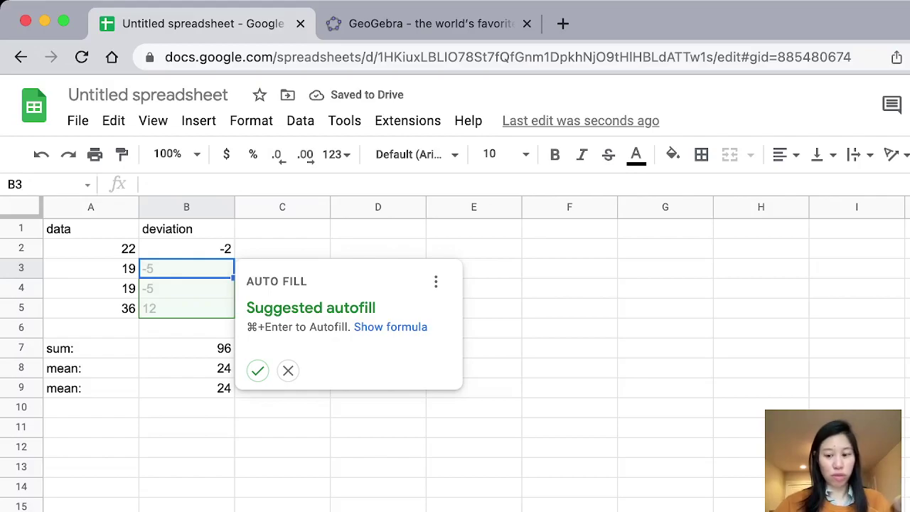
Step: Fill the deviation formula from B2 down through B5
key(Return)
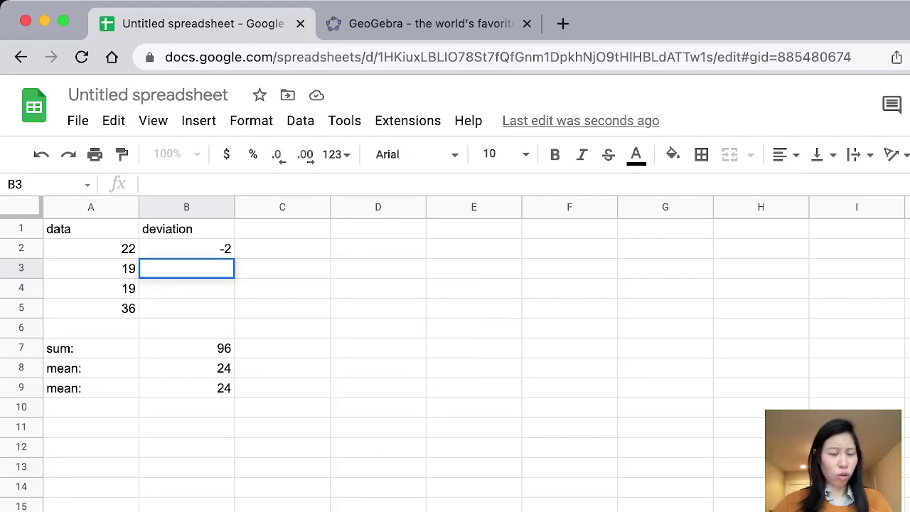
click(186, 248)
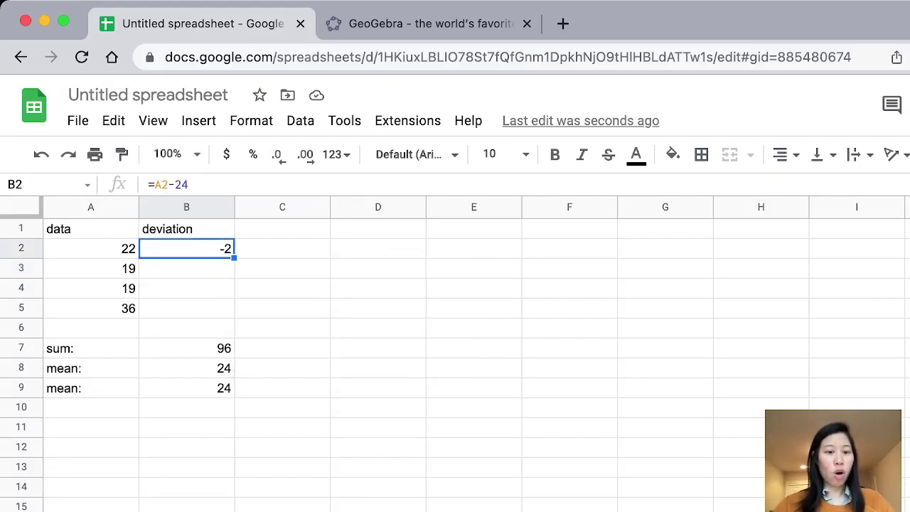
drag(234, 257, 234, 314)
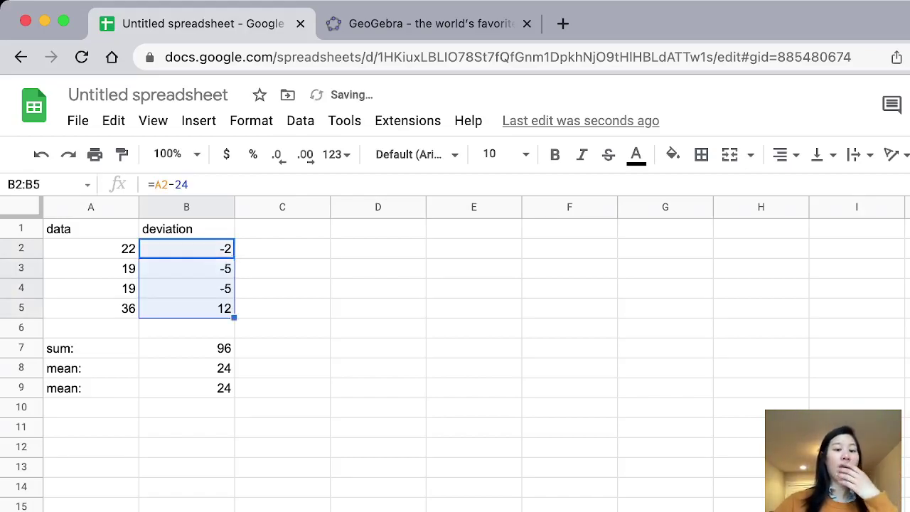
Step: Check the copied deviation formulas in cells B3 to B5 against the data in column A
click(186, 268)
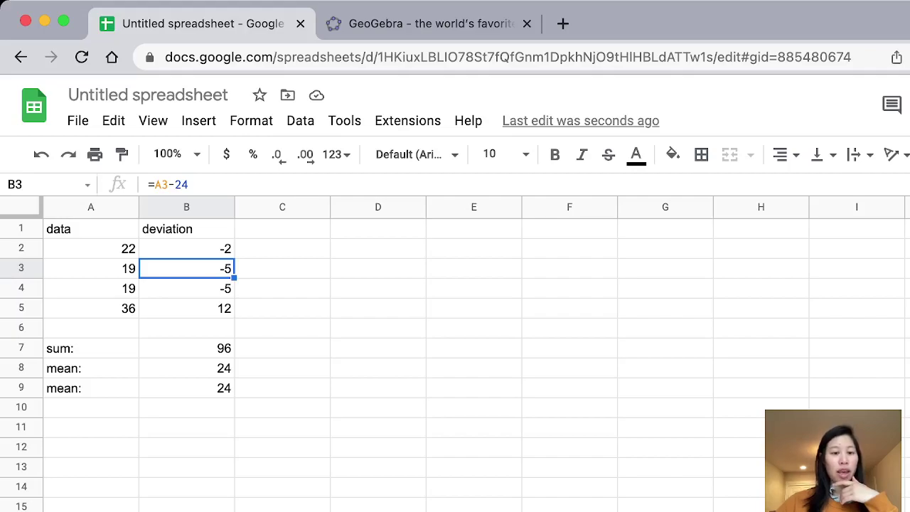
key(Down)
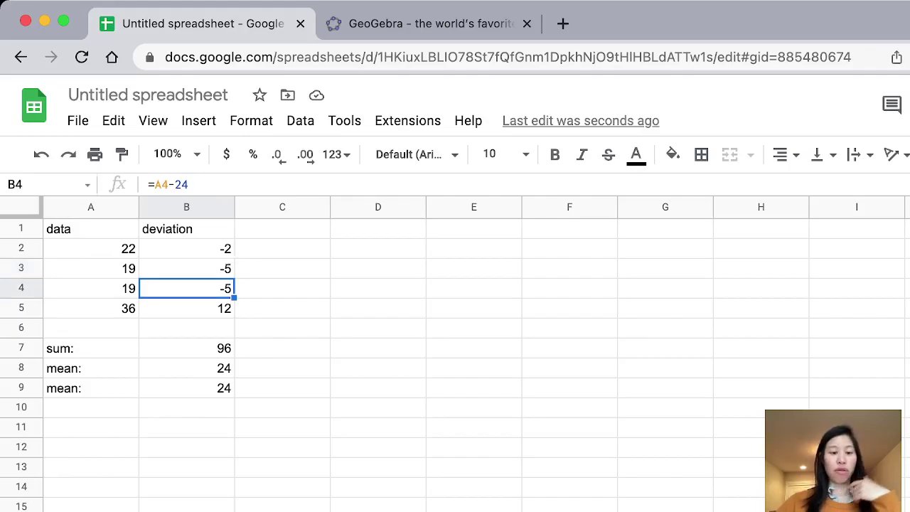
key(Down)
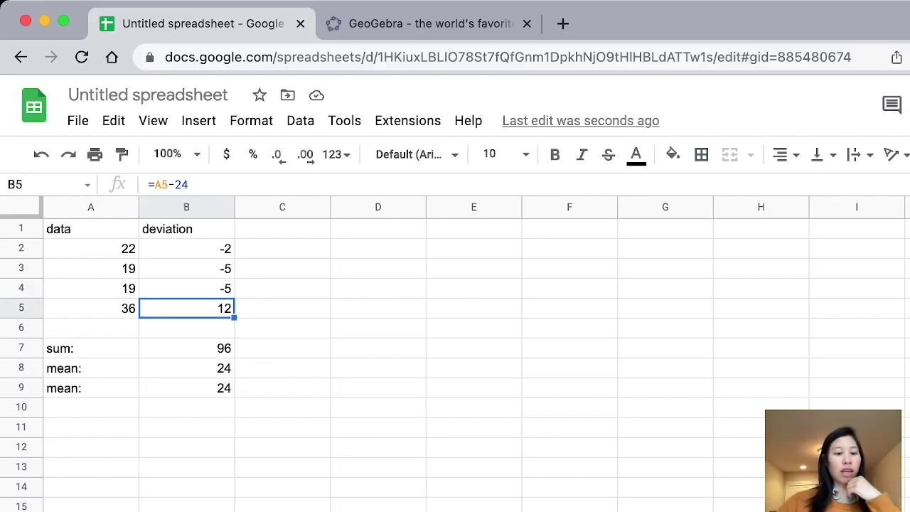
key(Left)
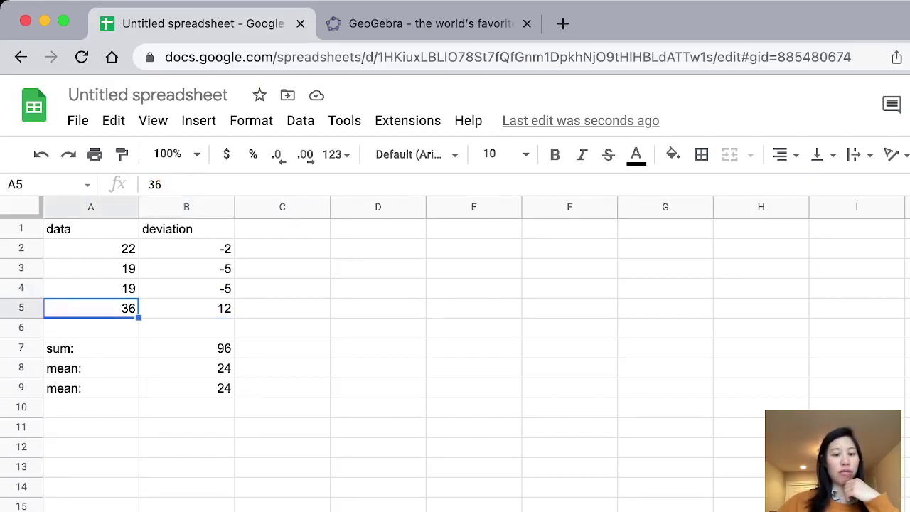
key(Right)
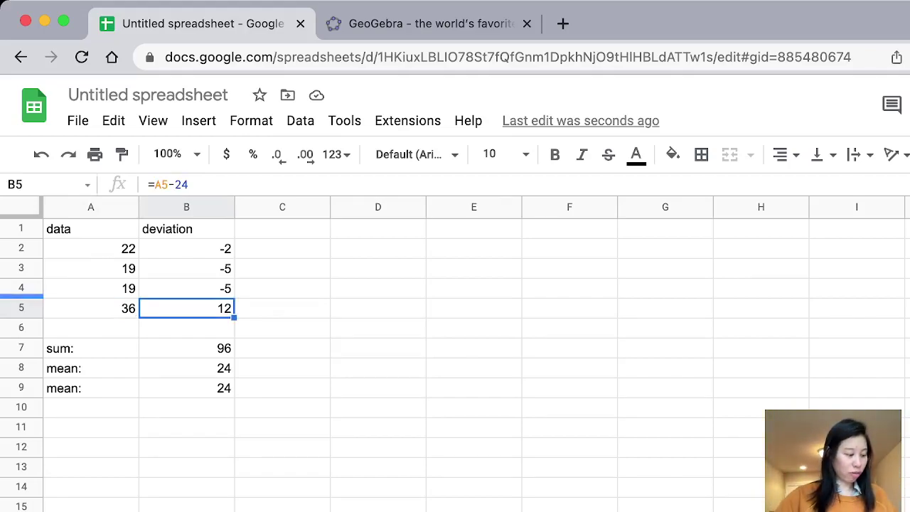
Step: Switch to the worksheet and handwrite (-2)² twice, one below the other, under part c
key(super+Tab)
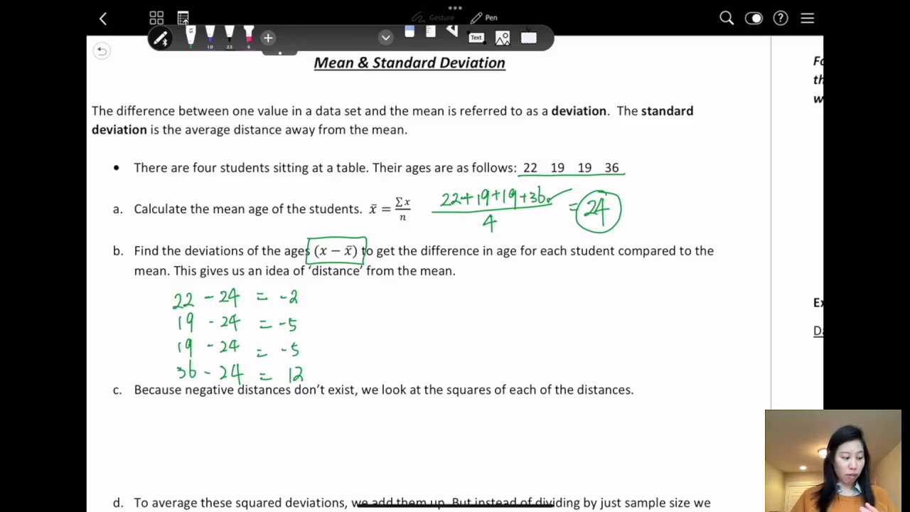
scroll(455, 277, down, 1)
mouse_move(195, 399)
mouse_down()
mouse_move(193, 419)
mouse_move(203, 408)
mouse_up()
mouse_move(205, 404)
mouse_down()
mouse_move(216, 419)
mouse_move(227, 400)
mouse_up()
drag(195, 428, 193, 447)
drag(199, 435, 223, 444)
drag(226, 426, 231, 431)
Step: Correct the second line of part c to (-5)² and handwrite (-5)² and (12) beneath it
drag(196, 456, 194, 472)
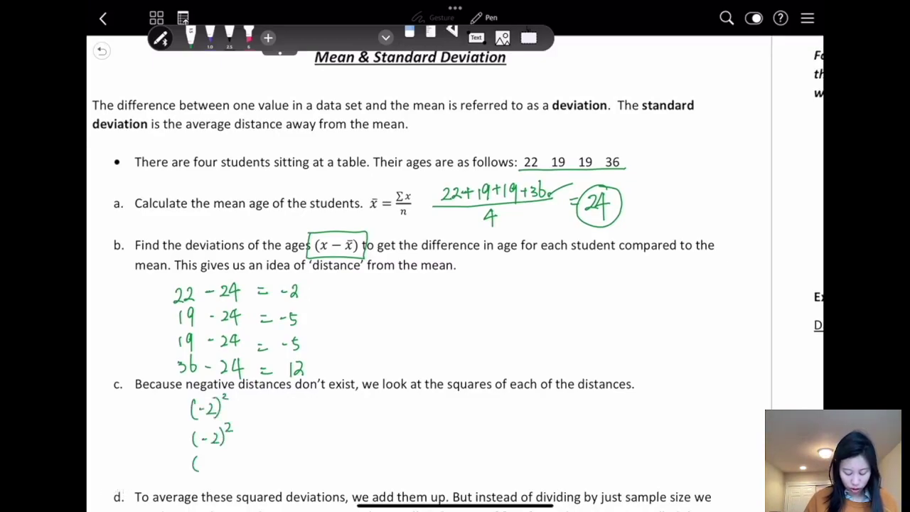
drag(215, 438, 216, 446)
drag(217, 433, 226, 431)
drag(218, 462, 227, 471)
mouse_move(229, 449)
mouse_down()
mouse_move(235, 454)
mouse_move(199, 490)
mouse_move(213, 490)
mouse_up()
drag(218, 481, 231, 492)
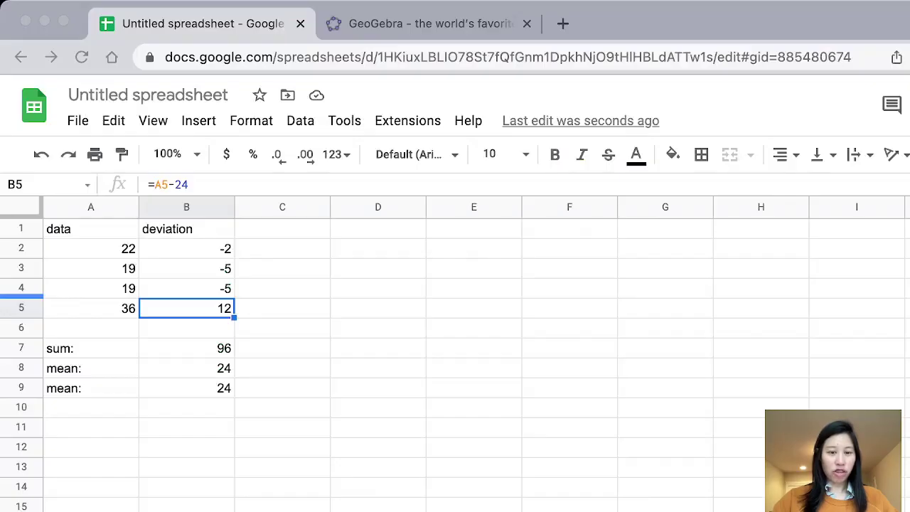
Step: Switch to the Google Sheets spreadsheet and enter the column heading "squared deviation" in cell C1
key(super+Tab)
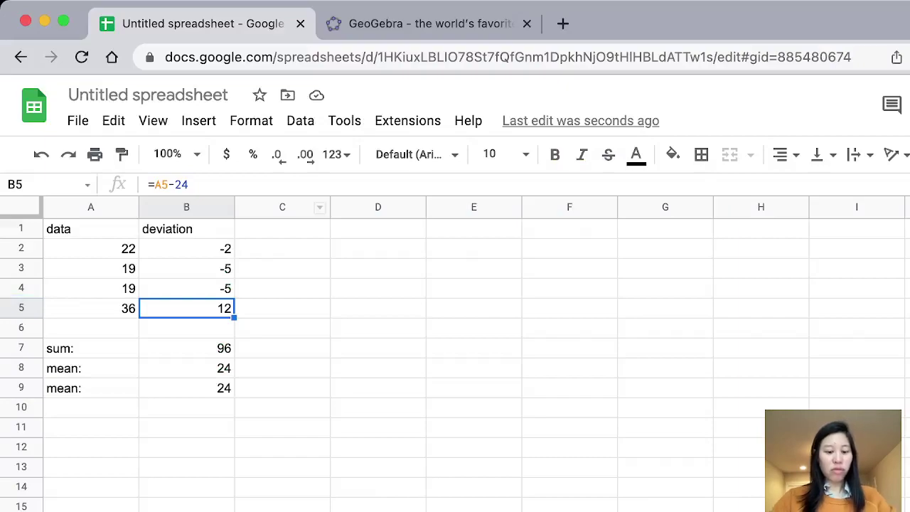
click(282, 228)
text(square)
text(d devkatkl)
key(BackSpace)
key(BackSpace)
key(BackSpace)
key(BackSpace)
key(BackSpace)
key(BackSpace)
text(vita)
key(BackSpace)
key(BackSpace)
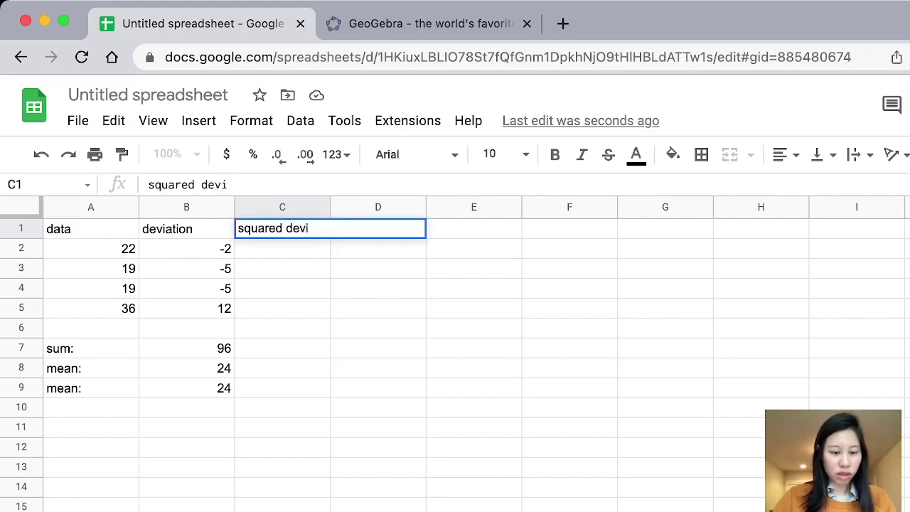
text(ation)
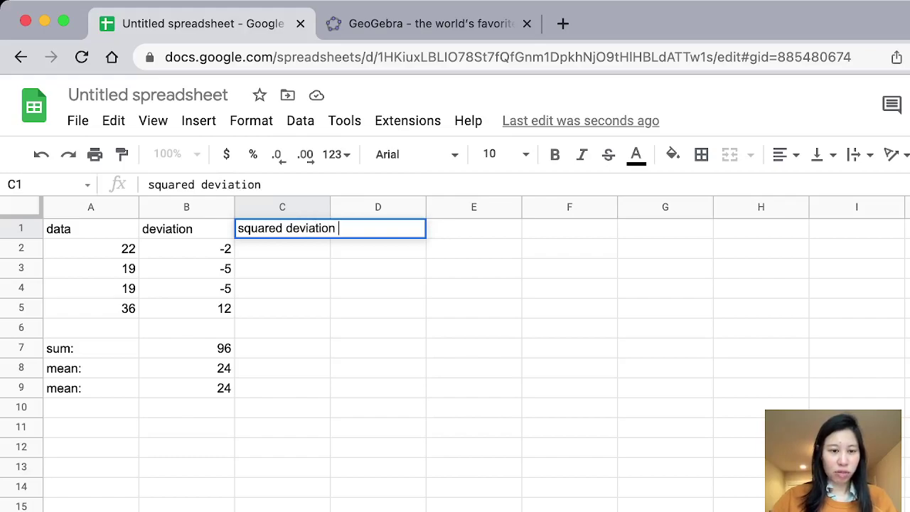
key(Return)
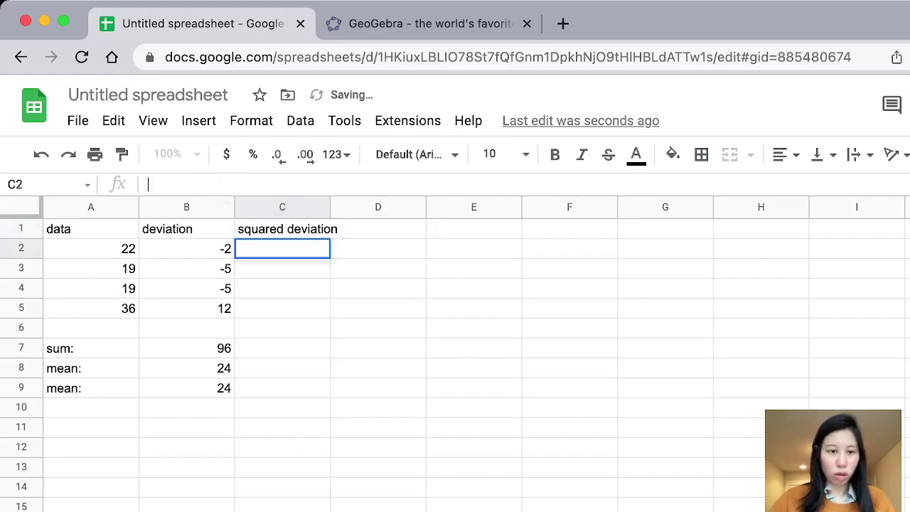
Step: Enter =B2^2 in cell C2 and accept the suggested autofill for cells C3 to C5
text(=)
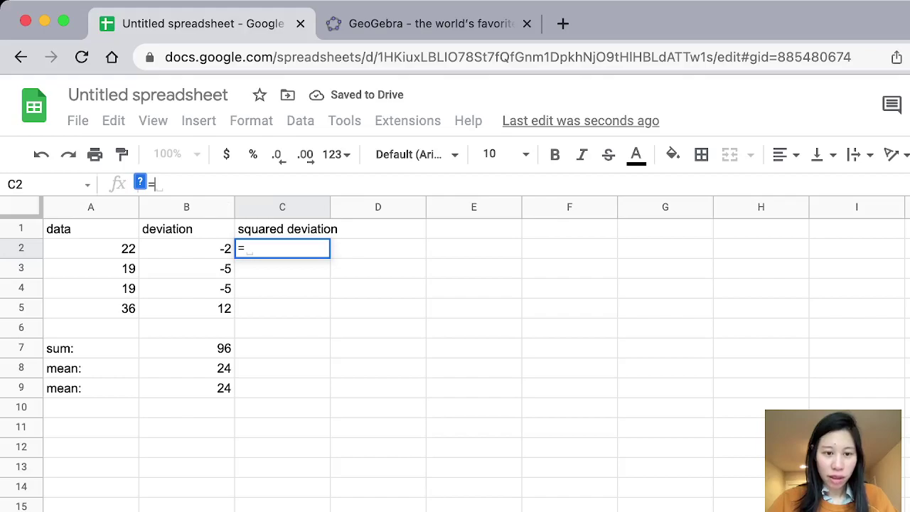
click(187, 248)
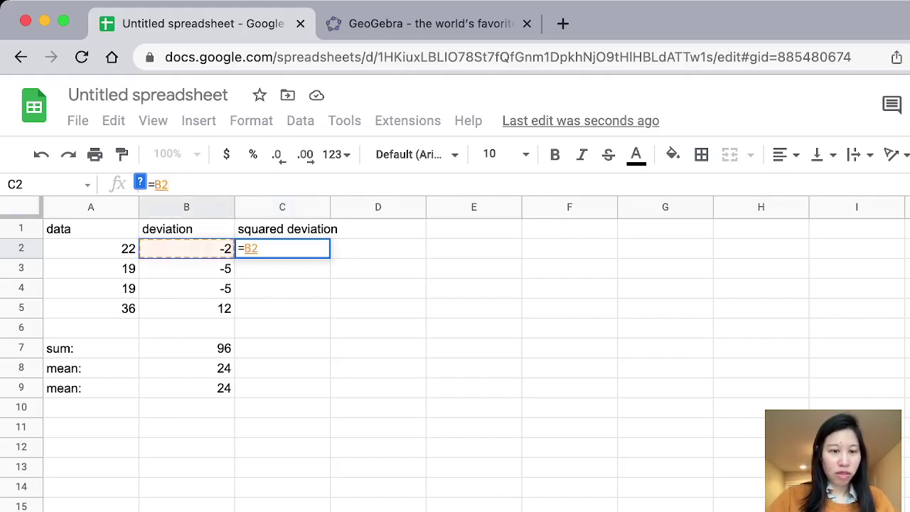
text(^2)
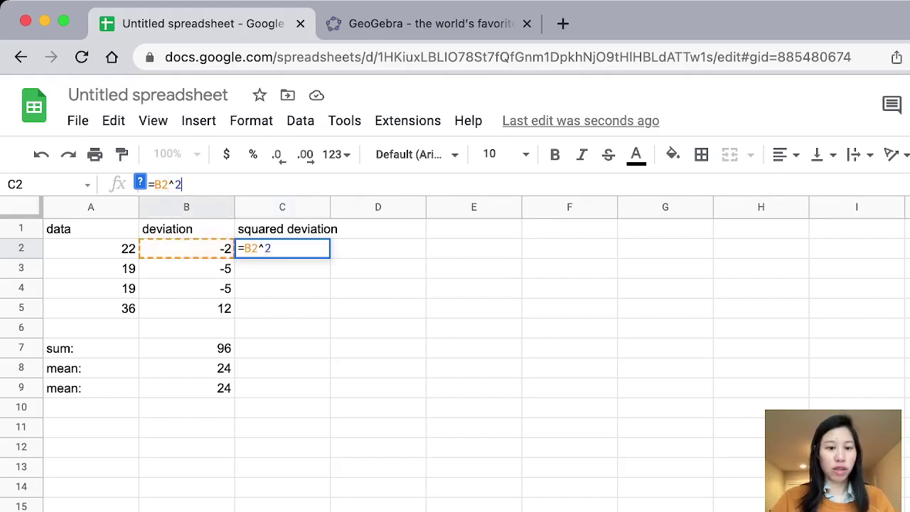
key(Return)
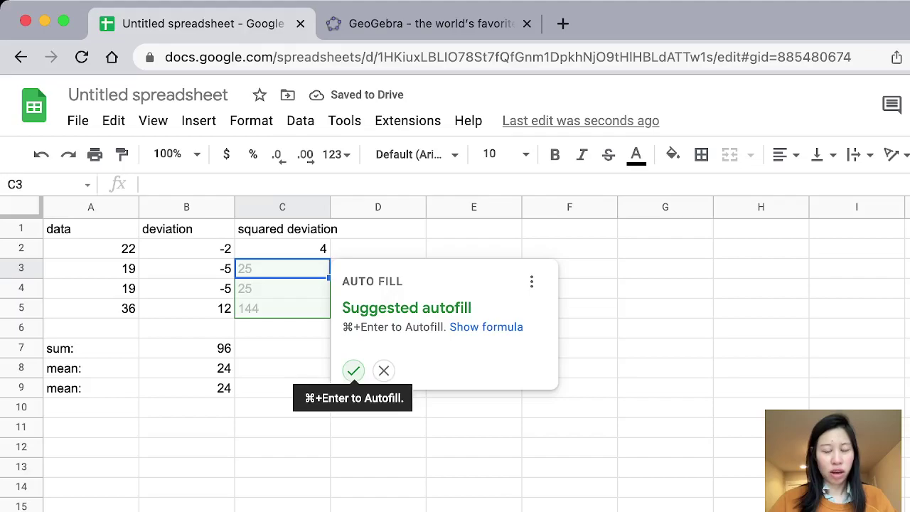
click(353, 370)
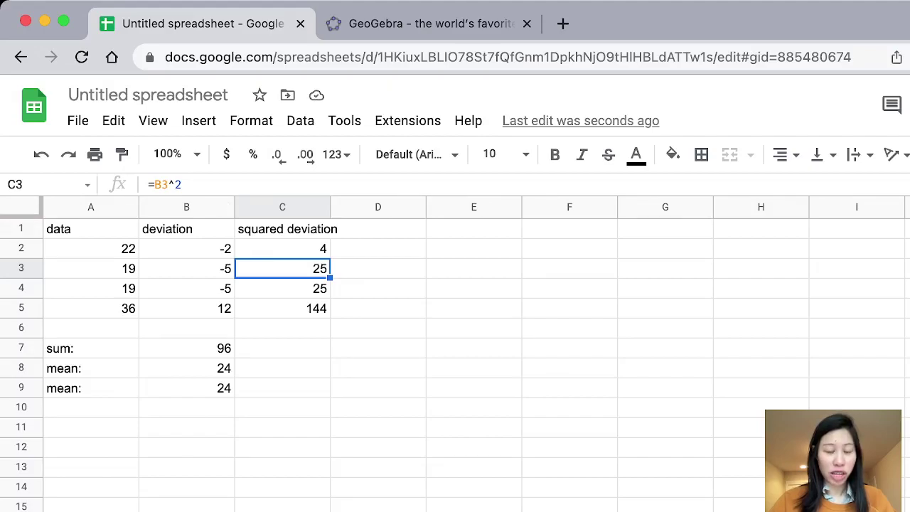
Step: Check the autofilled squaring formulas in cells C3 to C5 against the deviations in column B
click(186, 268)
click(282, 268)
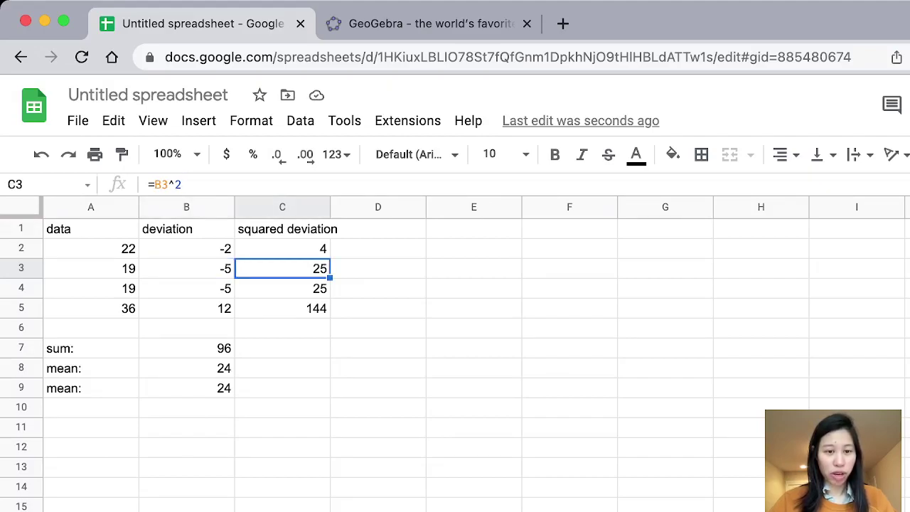
click(186, 288)
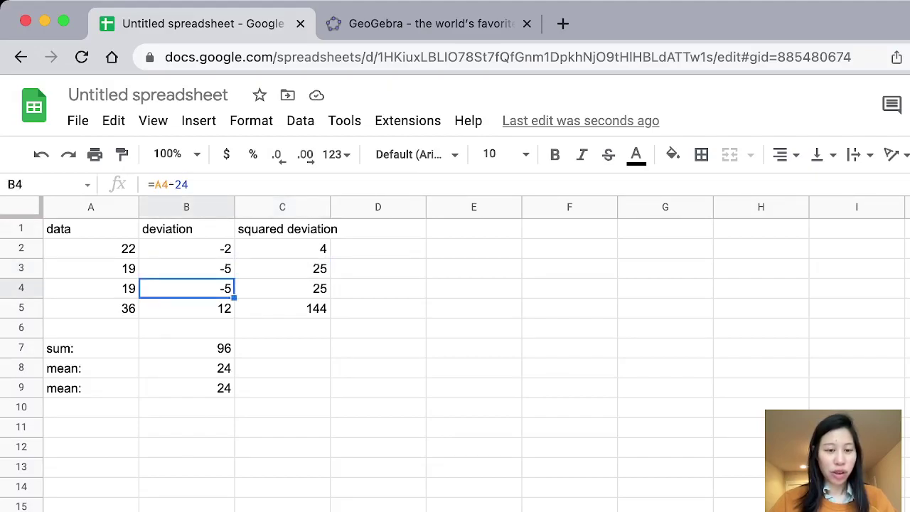
click(282, 288)
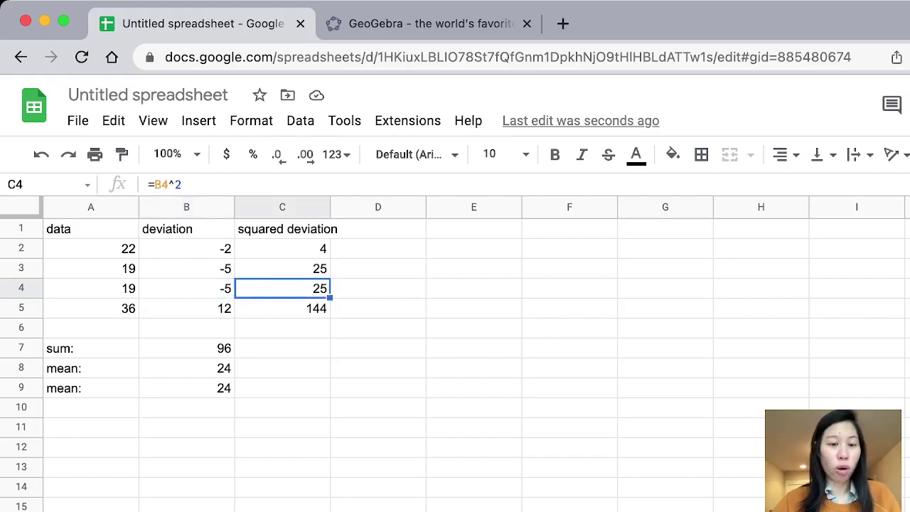
click(186, 288)
click(282, 288)
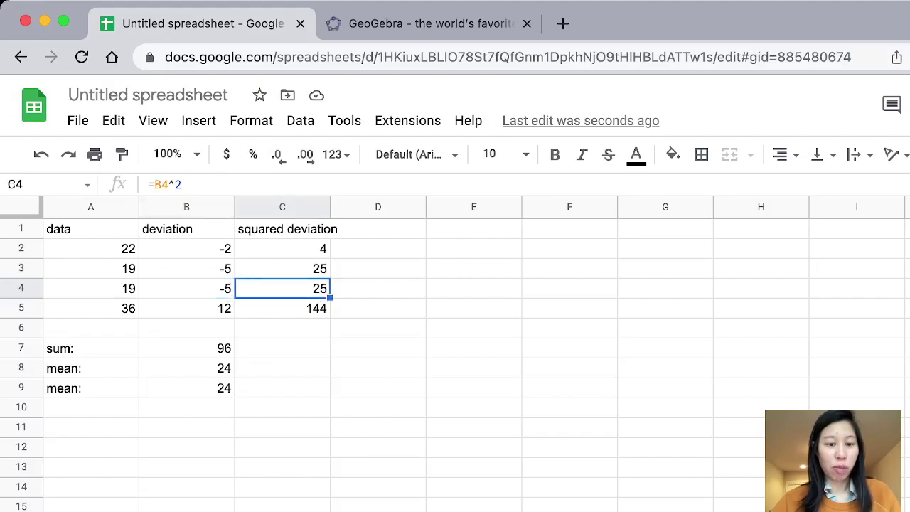
click(282, 308)
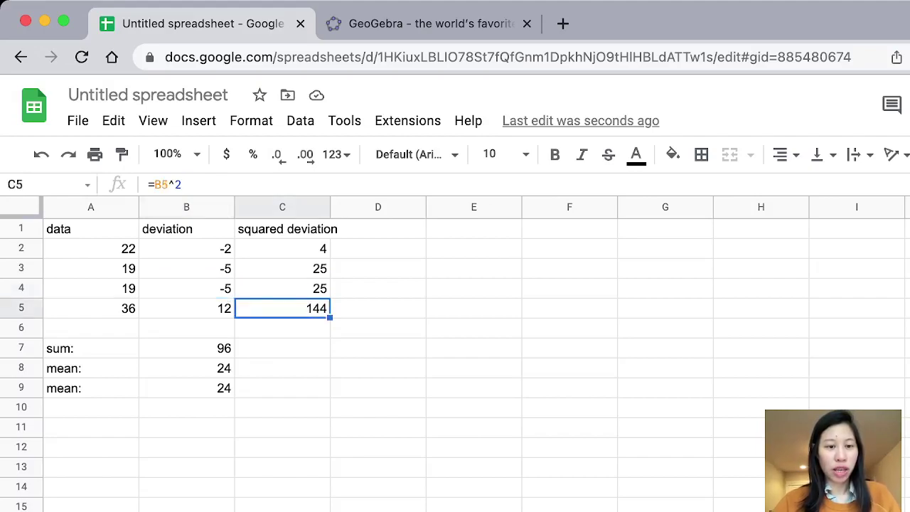
drag(184, 184, 147, 186)
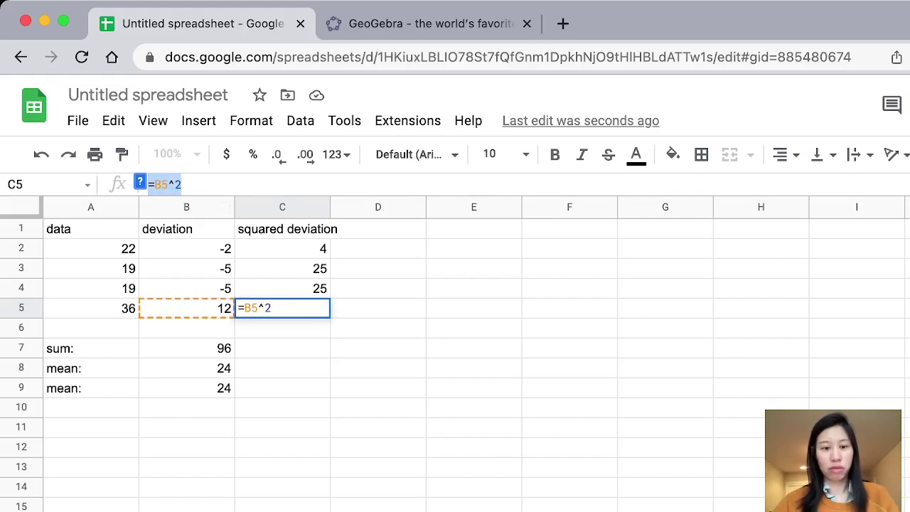
key(Return)
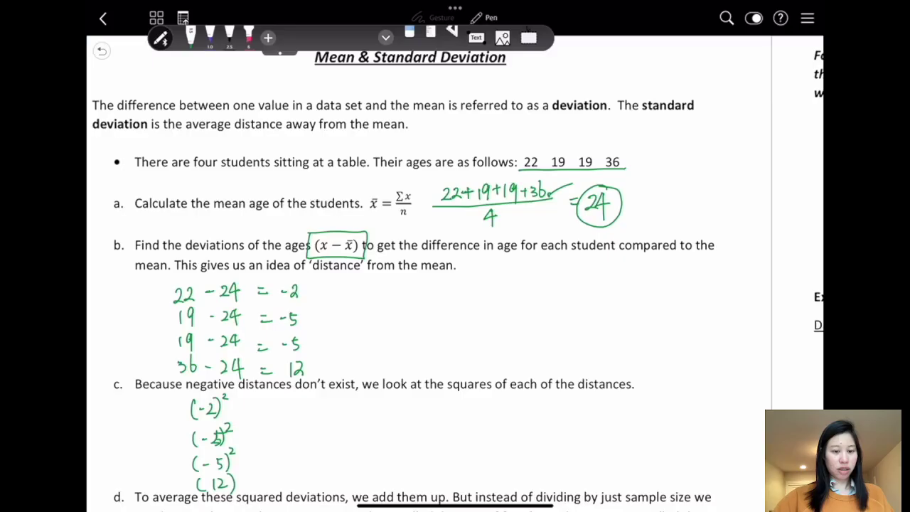
scroll(454, 284, down, 5)
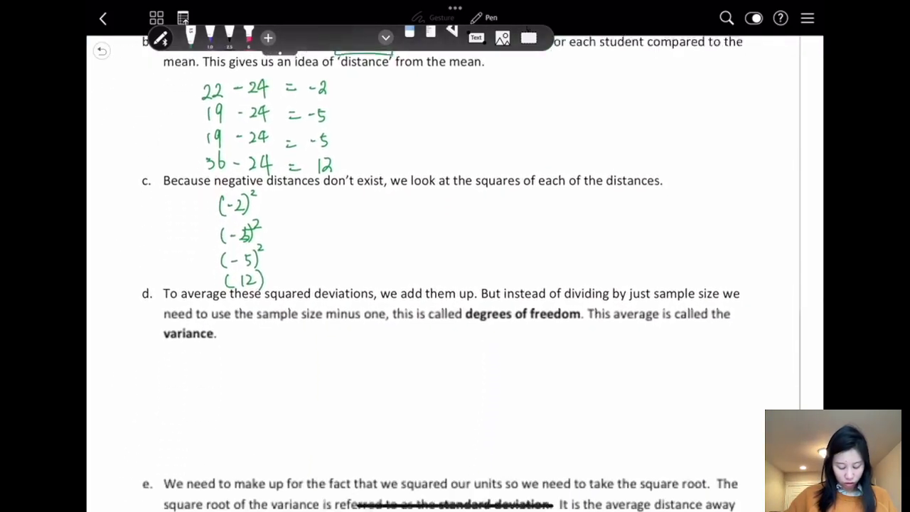
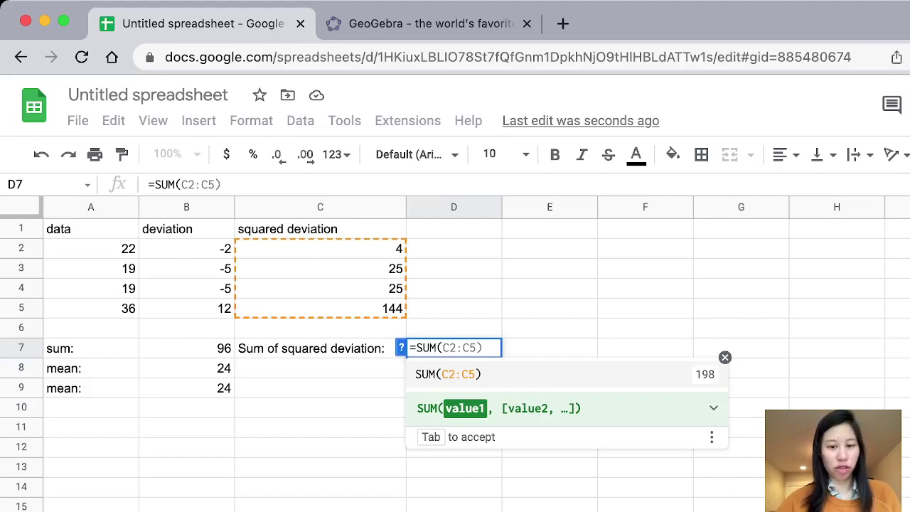
Step: Complete the sum of squared deviations in cell D7 as a SUM formula over C2:C5
key(Right)
key(Left)
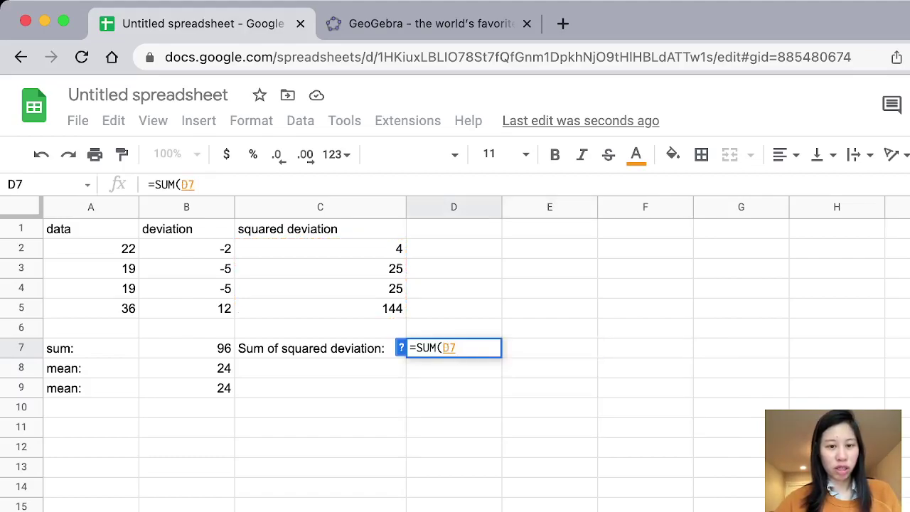
click(319, 248)
key(super+shift+Down)
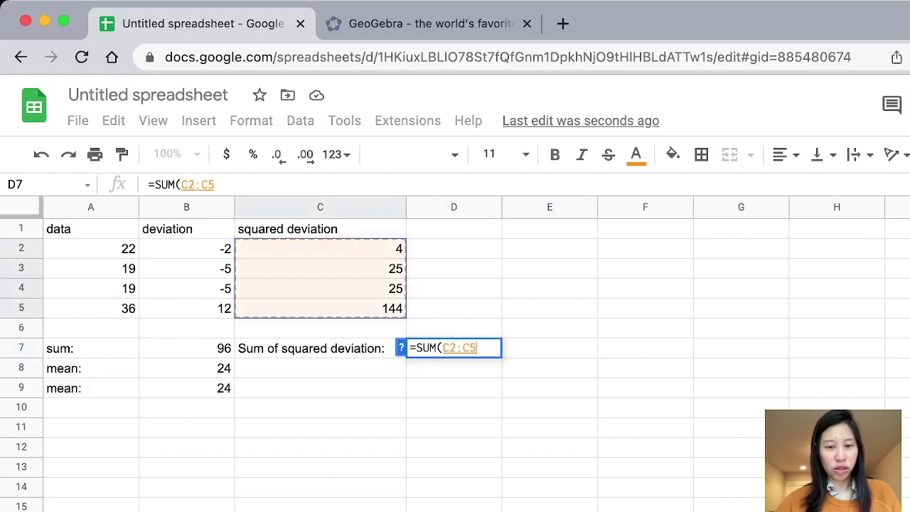
key(Return)
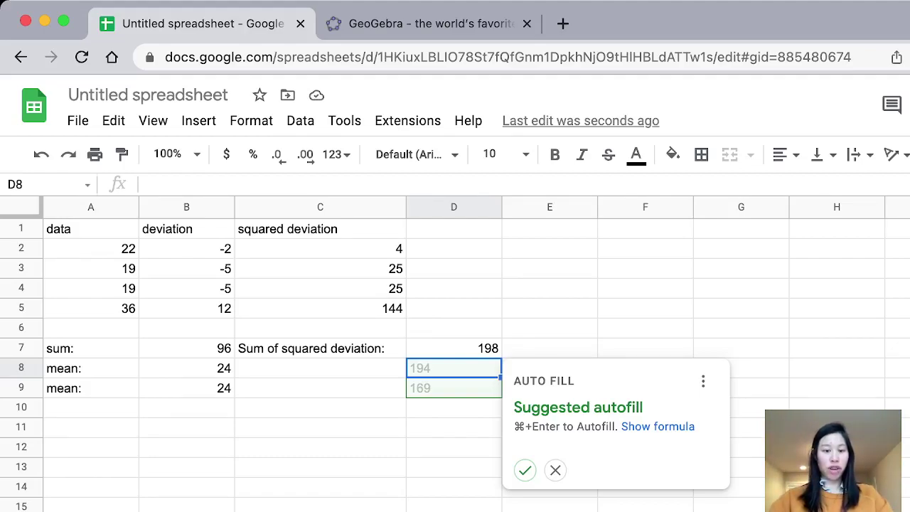
Step: Enter the label "variance:" in cell C8, below the sum of squared deviation label
click(319, 348)
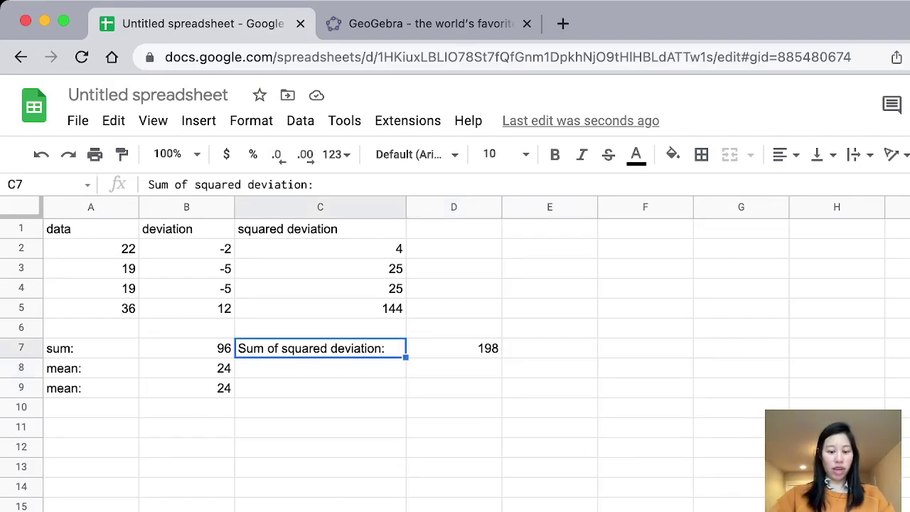
click(320, 367)
text(vairance)
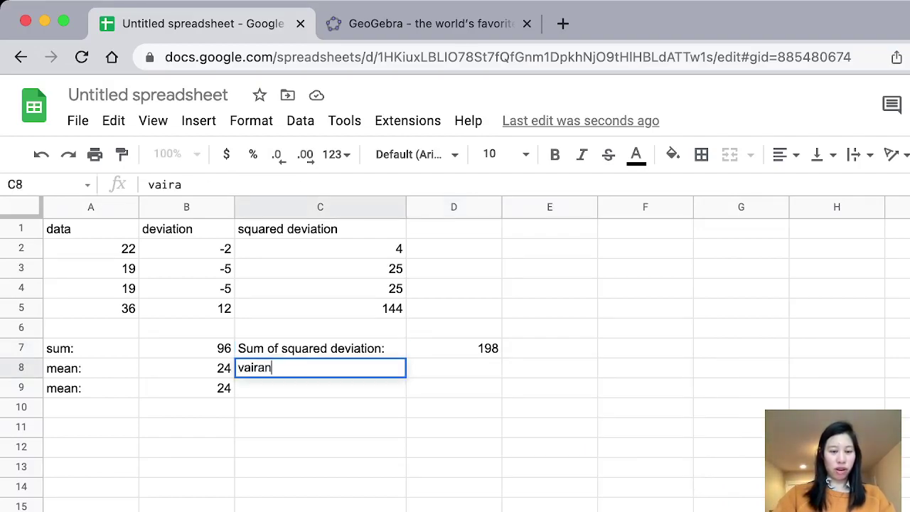
key(BackSpace)
key(BackSpace)
key(BackSpace)
key(BackSpace)
key(BackSpace)
key(BackSpace)
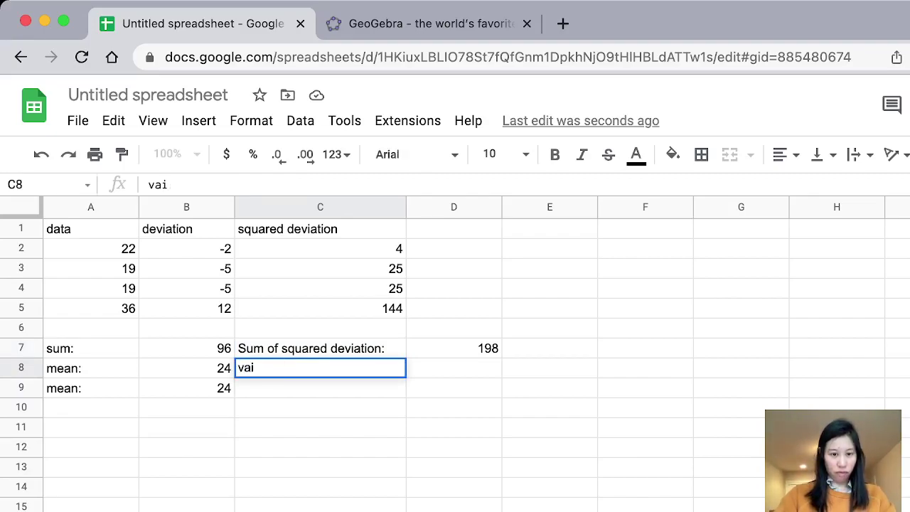
text(ian)
key(BackSpace)
key(BackSpace)
key(BackSpace)
key(BackSpace)
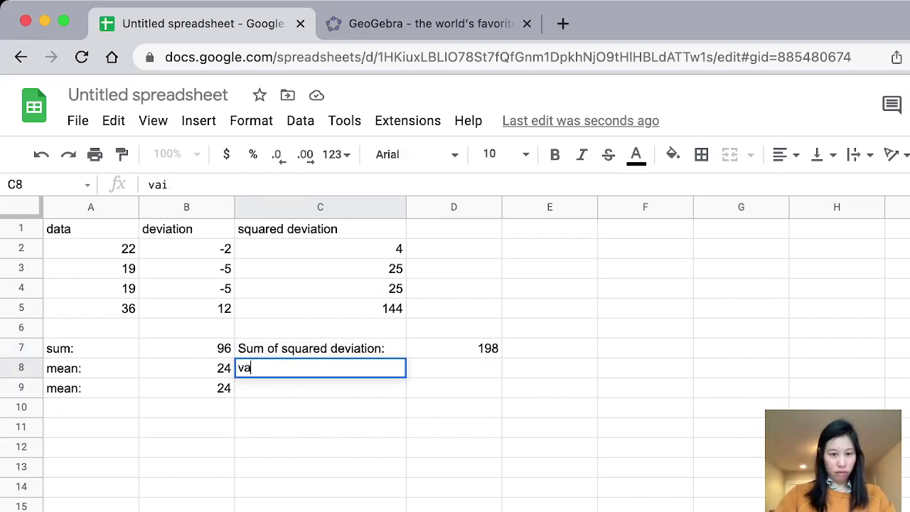
text(riance)
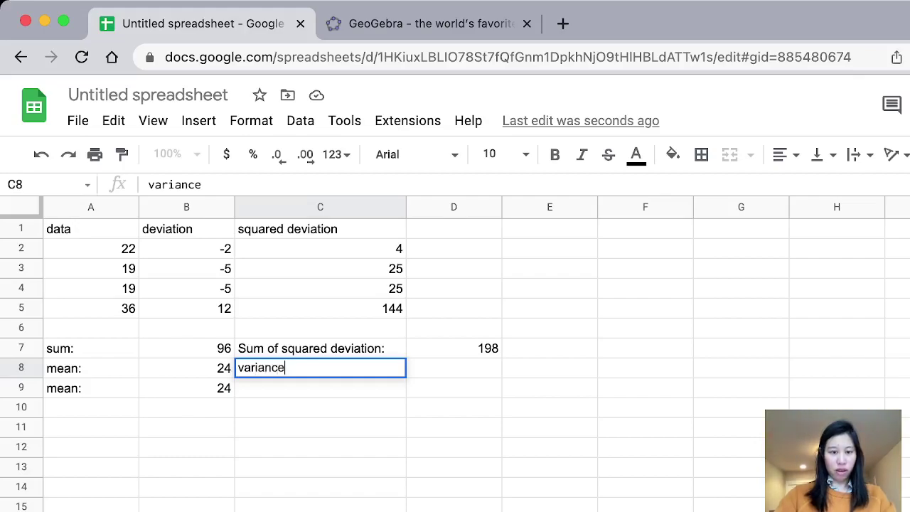
text(=)
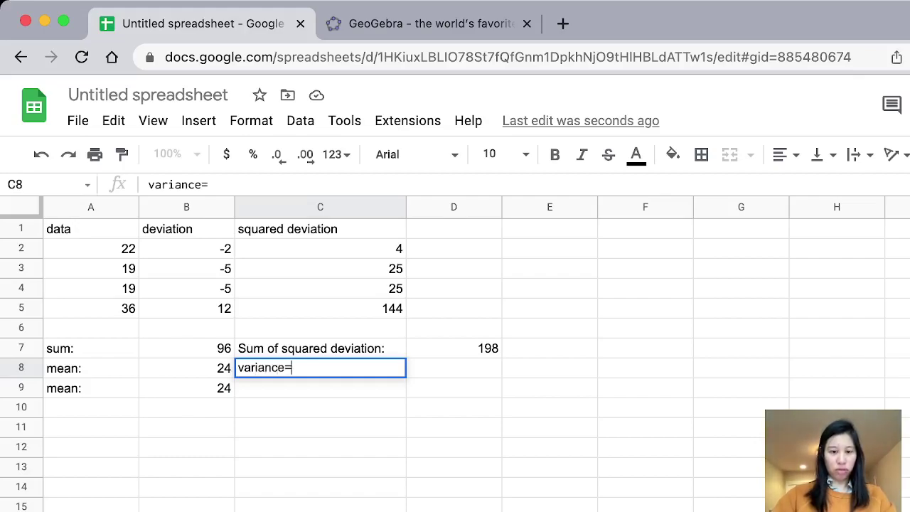
key(BackSpace)
text(:)
key(Tab)
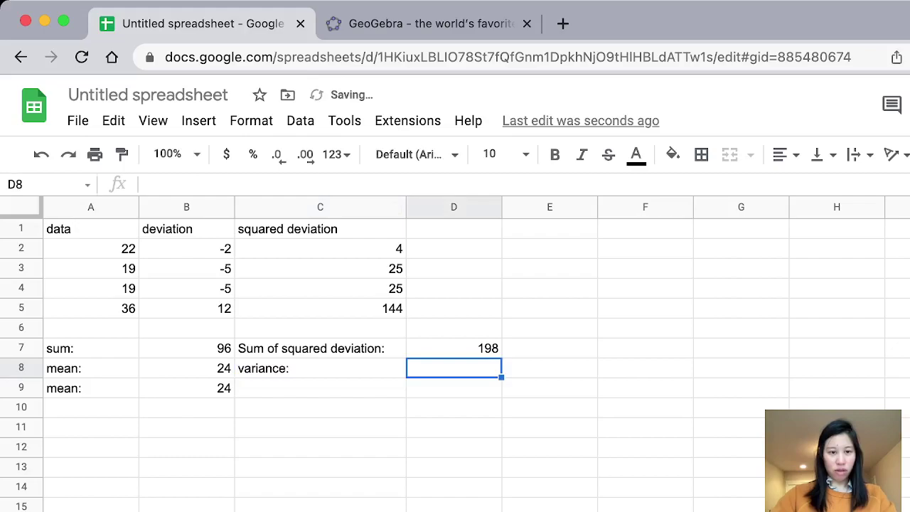
Step: Calculate the variance in cell D8 with the formula =D7/3
text(=)
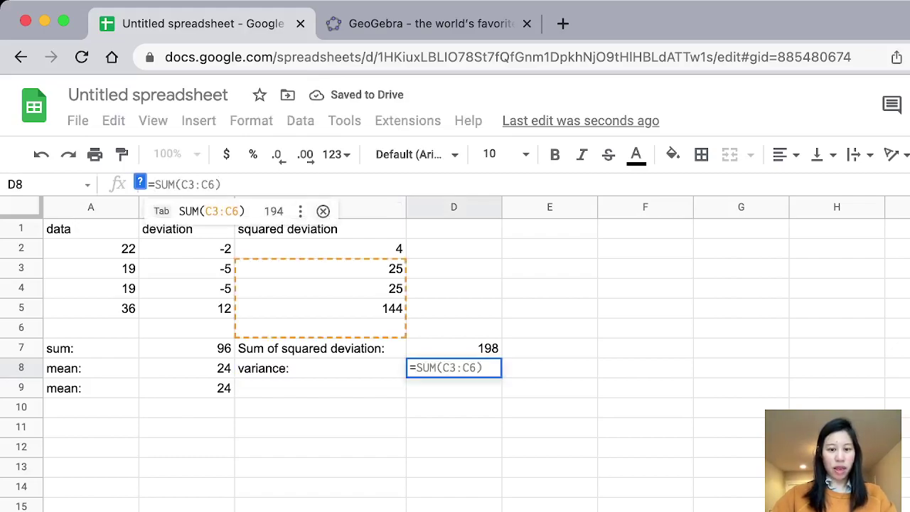
text(D7)
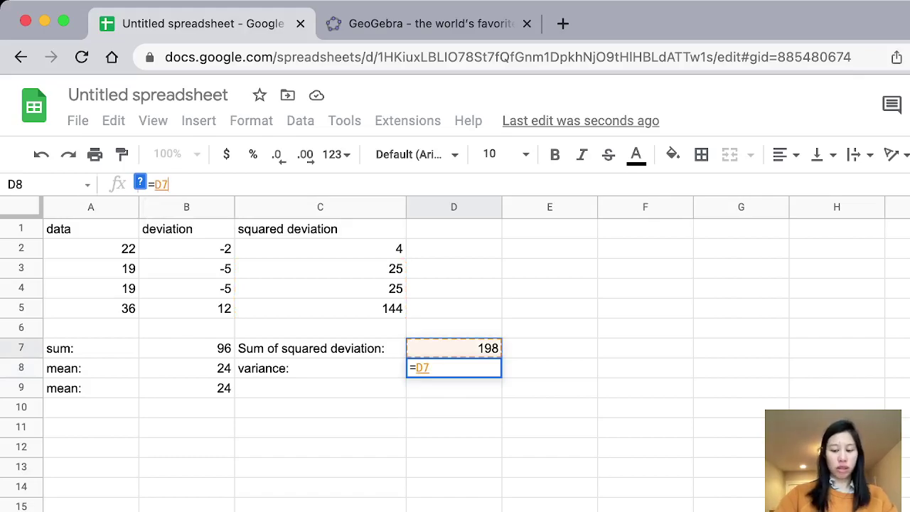
text(/)
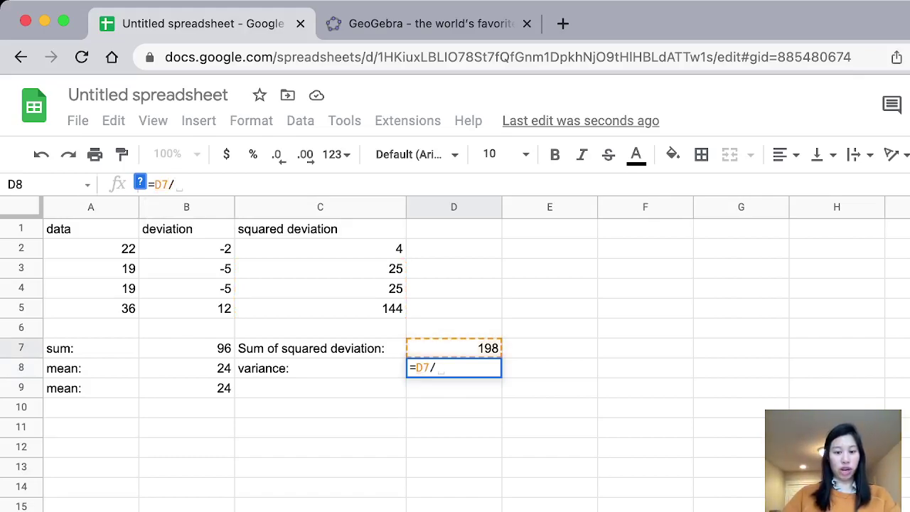
text(3)
key(Return)
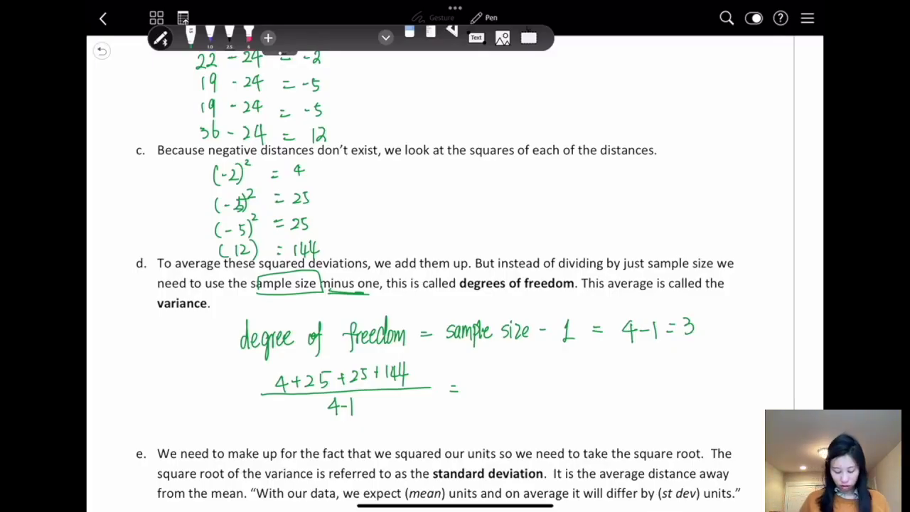
Step: Write 66 as the variance result in part d of the worksheet and begin part e with "standard deviation ="
mouse_move(472, 377)
mouse_down()
mouse_move(467, 390)
mouse_move(479, 389)
mouse_up()
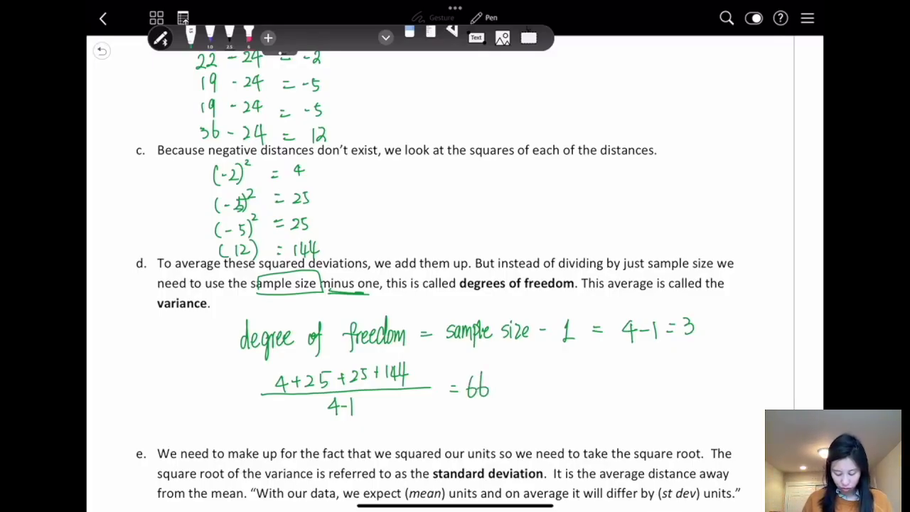
scroll(454, 270, down, 5)
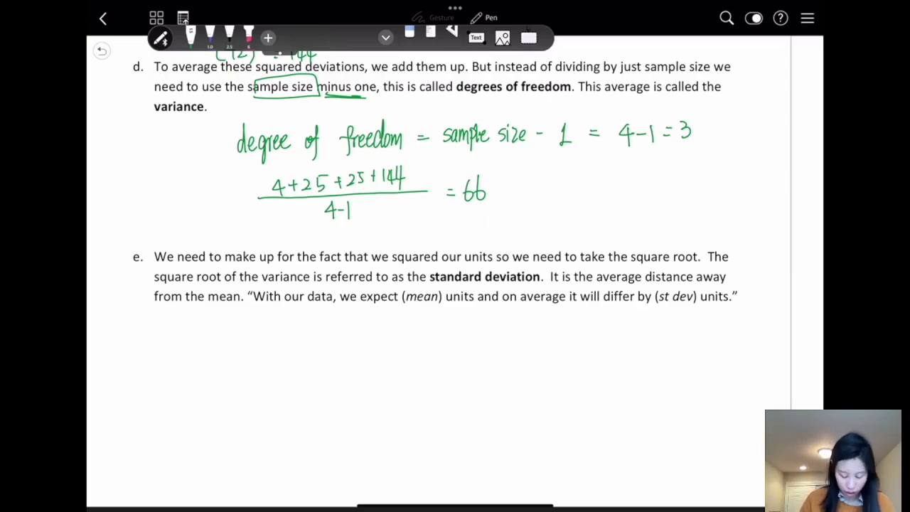
drag(179, 351, 176, 367)
mouse_move(192, 343)
mouse_down()
mouse_move(193, 365)
mouse_move(205, 352)
mouse_up()
mouse_move(208, 352)
mouse_down()
mouse_move(208, 363)
mouse_move(217, 364)
mouse_move(226, 334)
mouse_move(238, 361)
mouse_move(250, 348)
mouse_move(253, 366)
mouse_move(280, 334)
mouse_move(288, 363)
mouse_move(297, 348)
mouse_move(307, 361)
mouse_up()
mouse_move(317, 342)
mouse_down()
mouse_move(317, 363)
mouse_move(324, 348)
mouse_up()
mouse_move(322, 351)
mouse_down()
mouse_move(323, 361)
mouse_move(330, 353)
mouse_up()
drag(334, 361, 368, 357)
scroll(455, 270, up, 5)
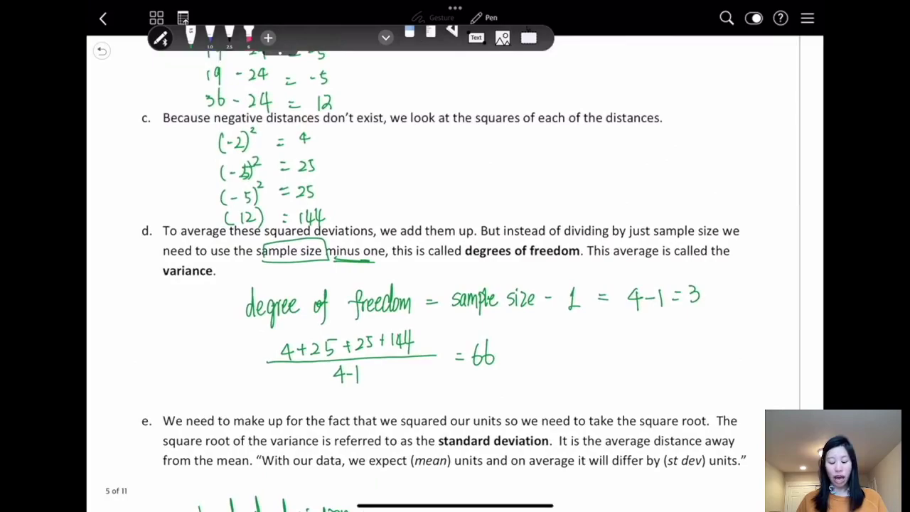
scroll(455, 270, down, 5)
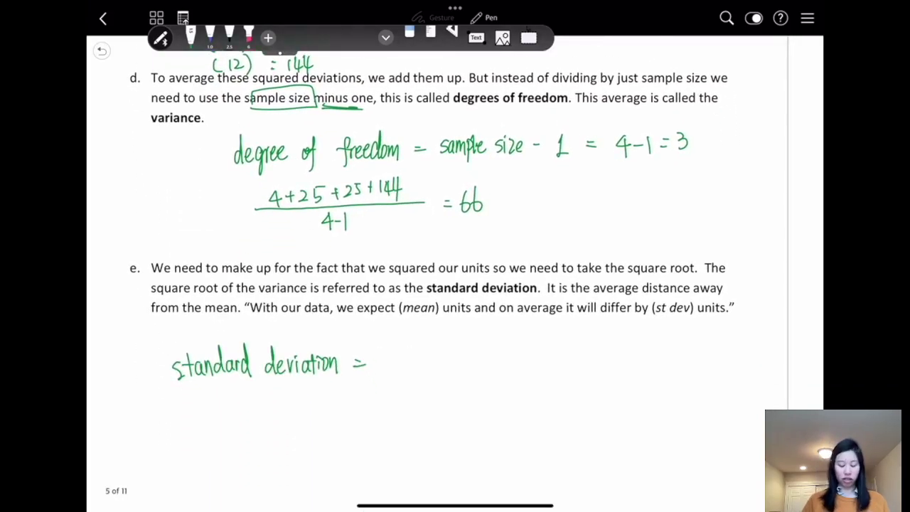
Step: Complete the handwritten equation in part e as the square root of "variance", followed by "= √66 ="
mouse_move(381, 371)
mouse_down()
mouse_move(390, 343)
mouse_move(466, 338)
mouse_up()
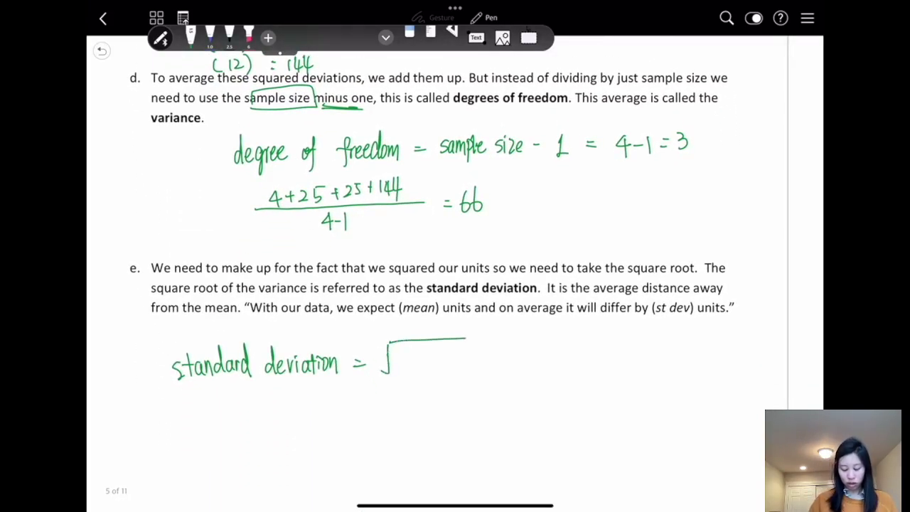
drag(403, 357, 406, 371)
click(410, 33)
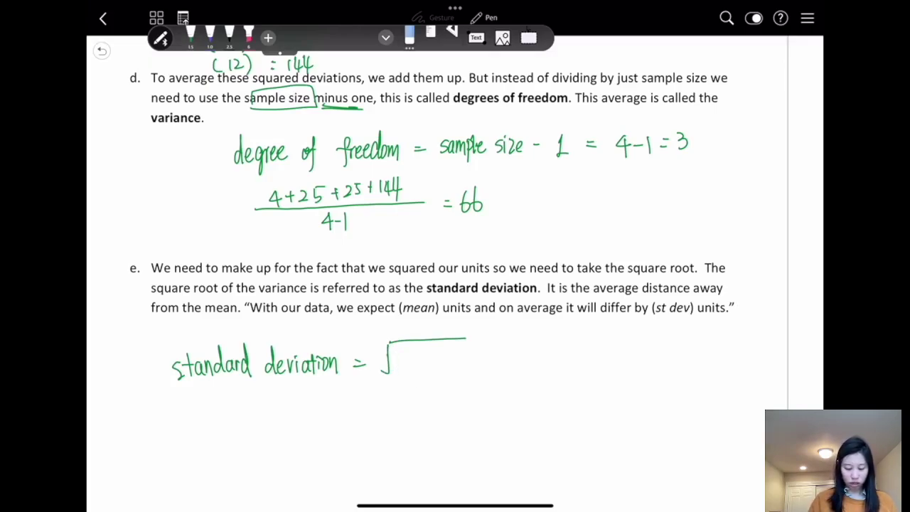
click(191, 35)
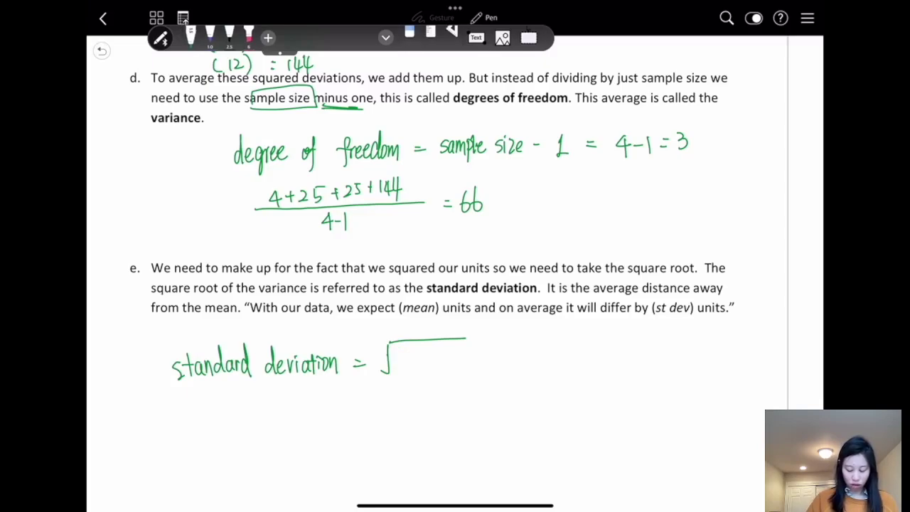
drag(398, 354, 417, 368)
mouse_move(419, 368)
mouse_down()
mouse_move(424, 358)
mouse_move(427, 368)
mouse_move(448, 366)
mouse_up()
mouse_move(455, 357)
mouse_down()
mouse_move(451, 365)
mouse_move(526, 358)
mouse_move(547, 344)
mouse_move(535, 368)
mouse_move(541, 363)
mouse_up()
drag(549, 349, 544, 363)
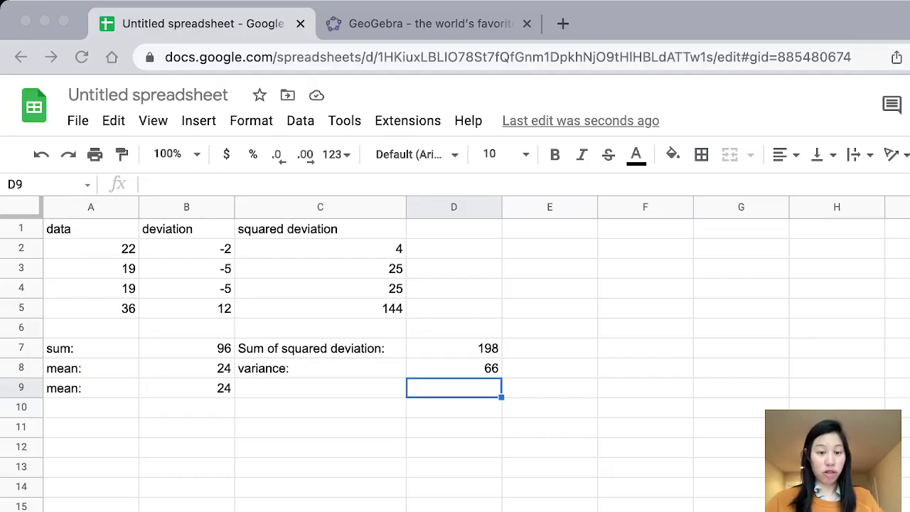
Step: Switch to the Google Sheets spreadsheet and enter the label "Standard Deviation:" in cell C9, below the variance label
key(super+Tab)
click(320, 387)
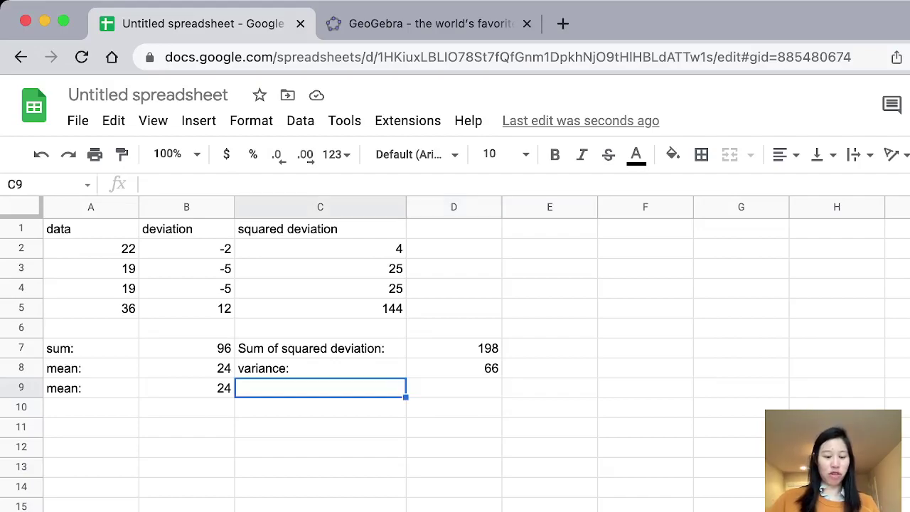
text(Stand)
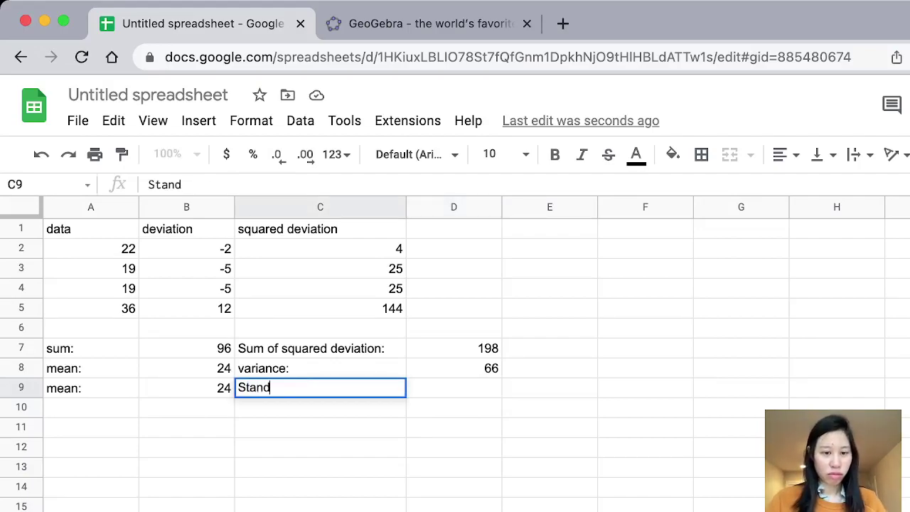
text(ardd)
key(BackSpace)
key(BackSpace)
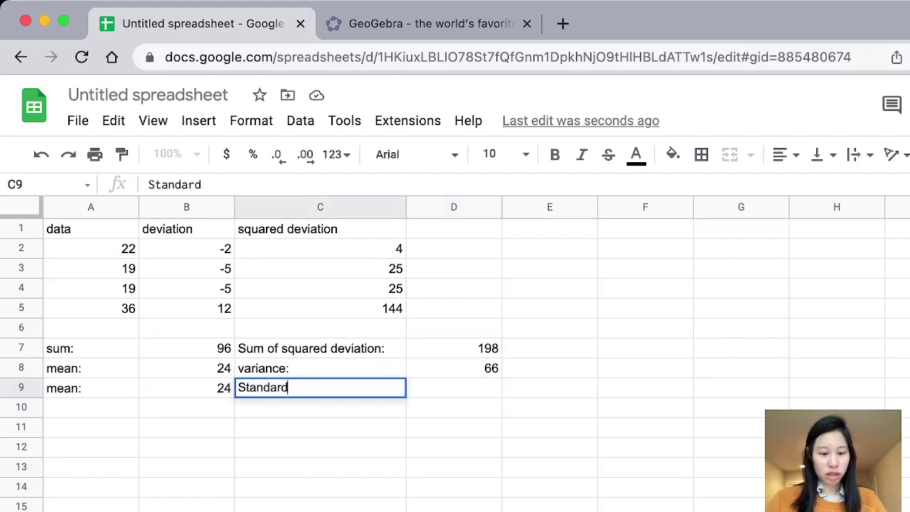
text(Deviation:)
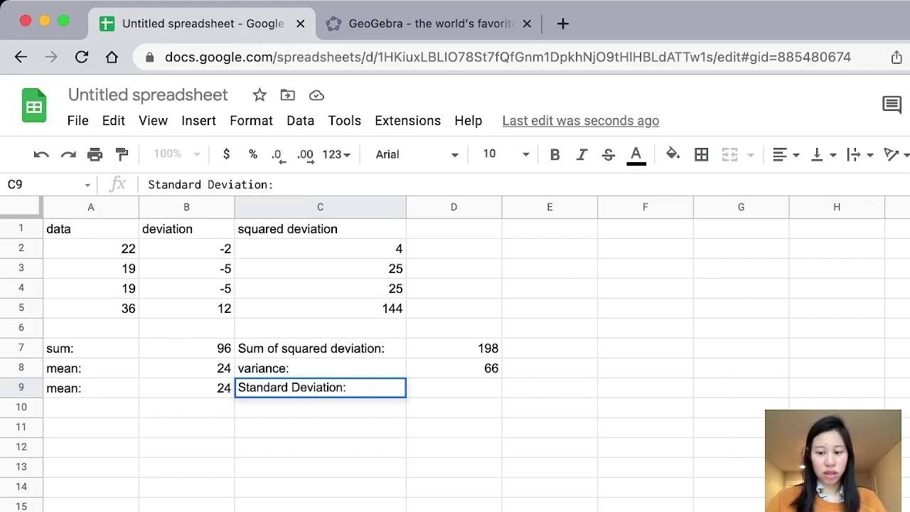
key(Tab)
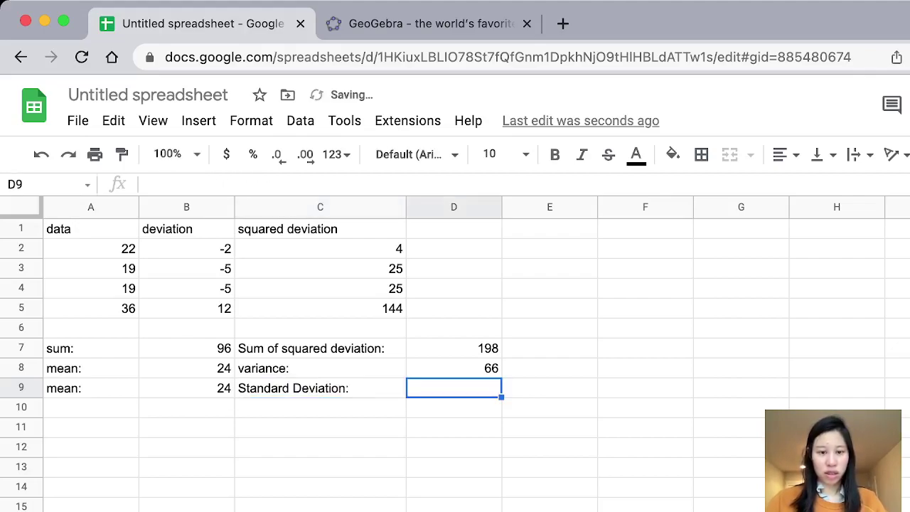
Step: Calculate the standard deviation in cell D9 with =SQRT(D8) and write the result after √66 in part e of the worksheet
text(=squ)
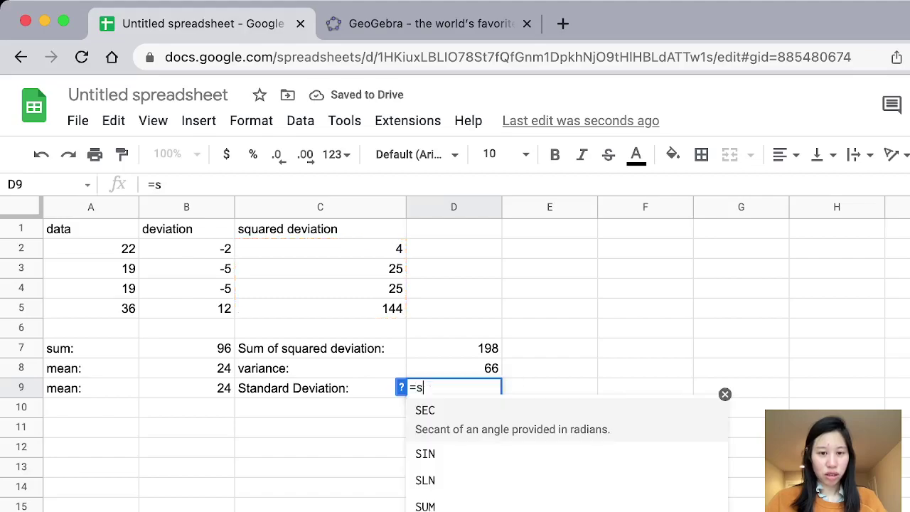
key(BackSpace)
key(BackSpace)
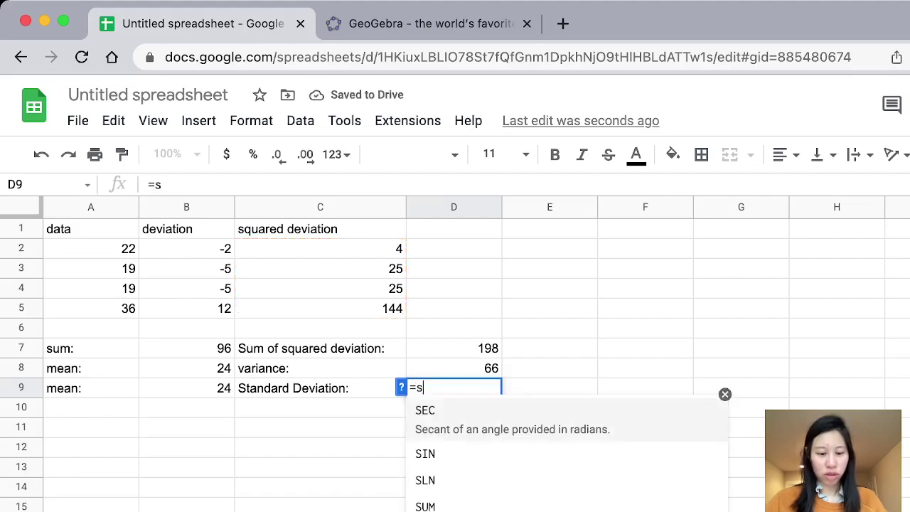
text(qr)
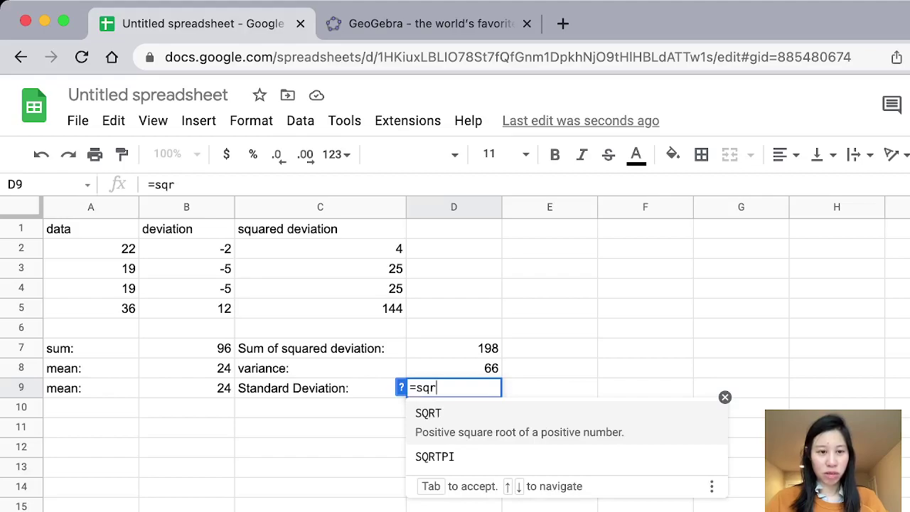
key(Tab)
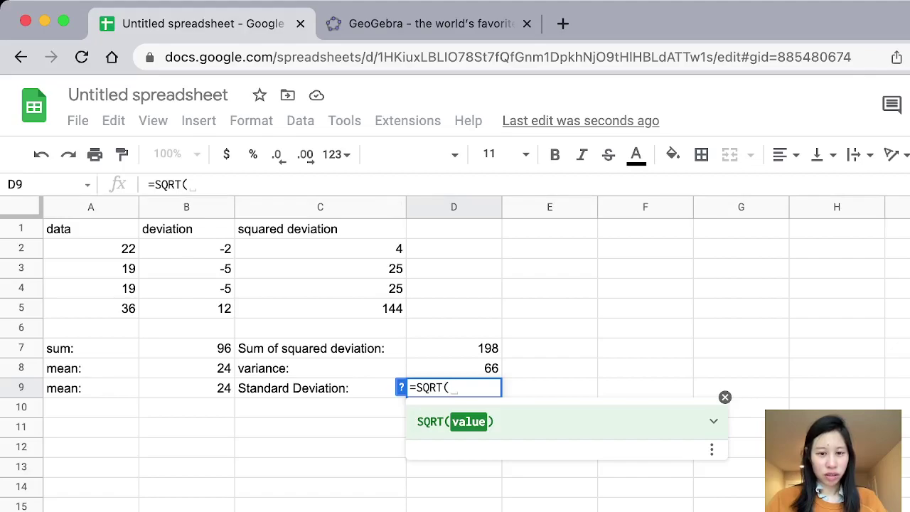
key(Up)
text())
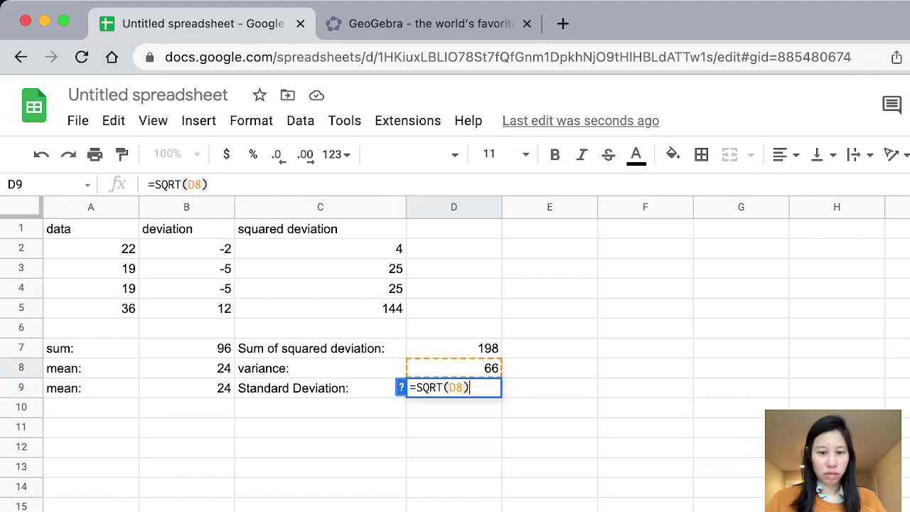
key(Return)
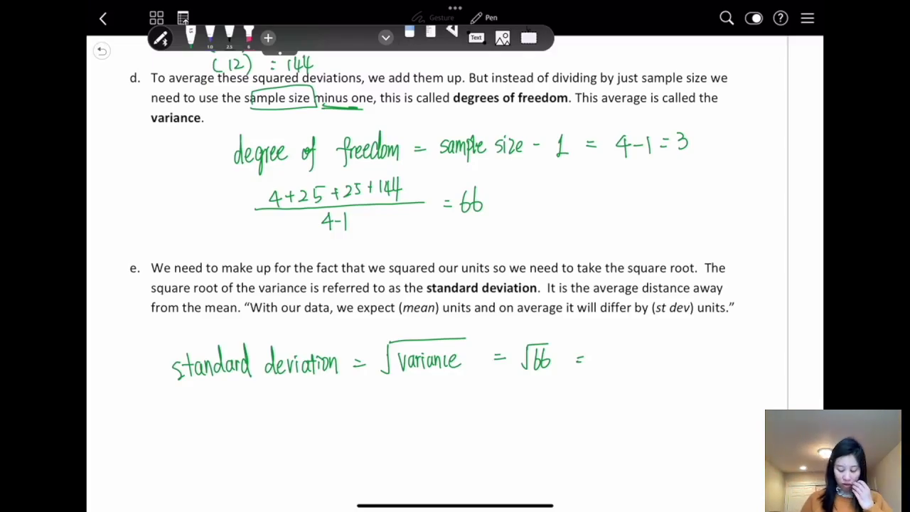
mouse_move(610, 346)
mouse_down()
mouse_move(603, 355)
mouse_move(608, 346)
mouse_move(620, 365)
mouse_move(634, 364)
mouse_up()
click(614, 363)
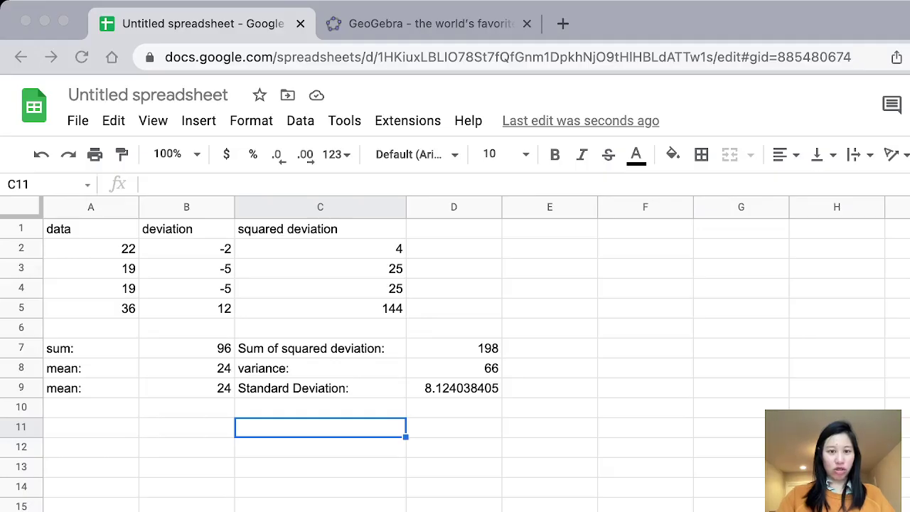
Step: Switch to the GeoGebra website and start its calculator
click(438, 23)
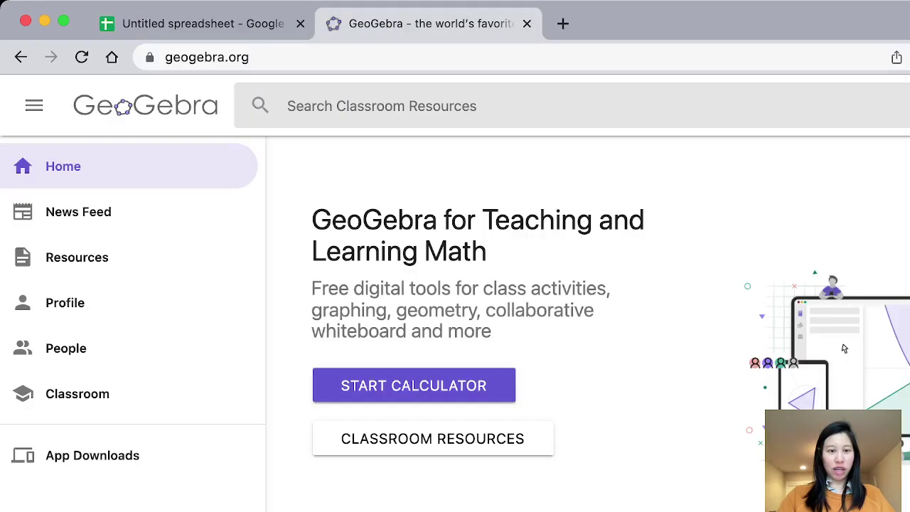
drag(253, 57, 165, 57)
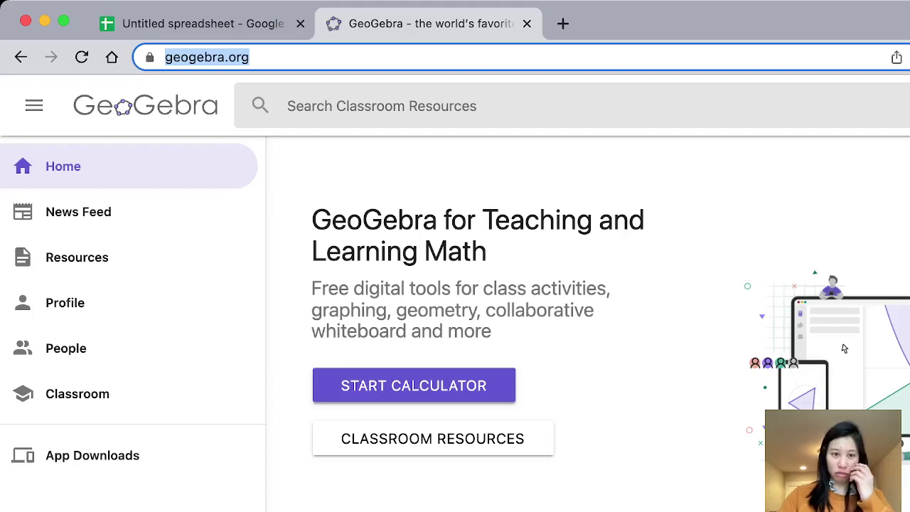
click(355, 388)
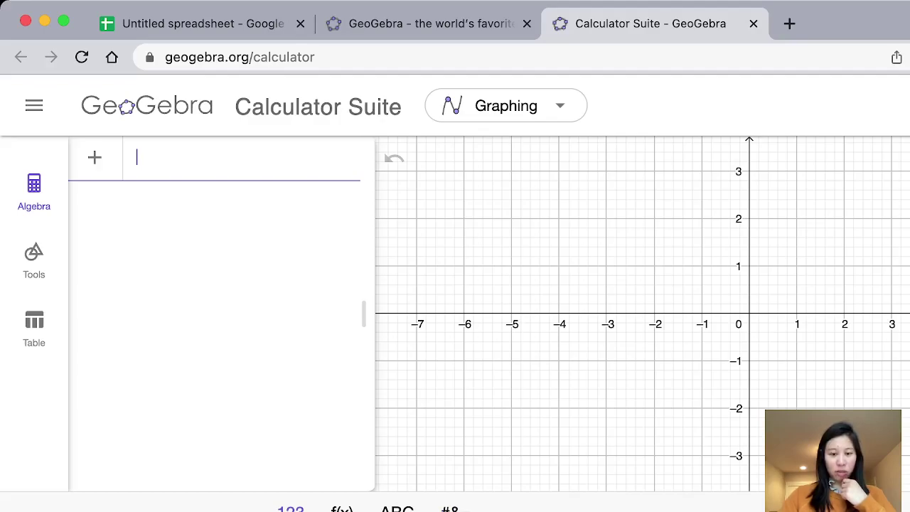
Step: Insert the SampleSD command for a list of raw data from the Statistics group of the function help
key(F1)
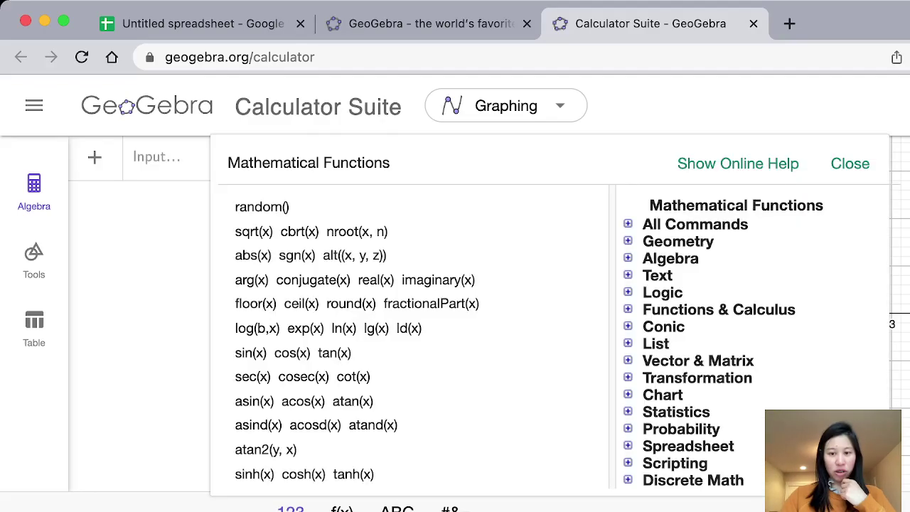
scroll(746, 340, down, 3)
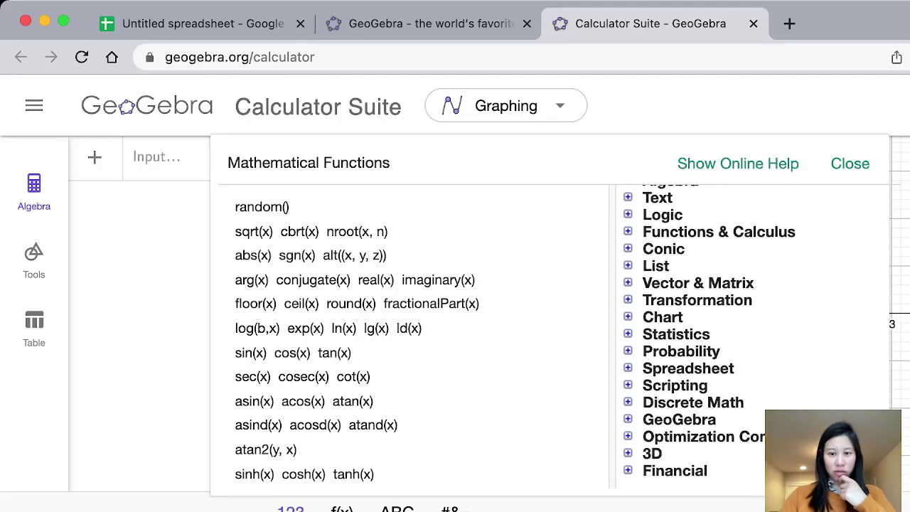
scroll(746, 337, up, 3)
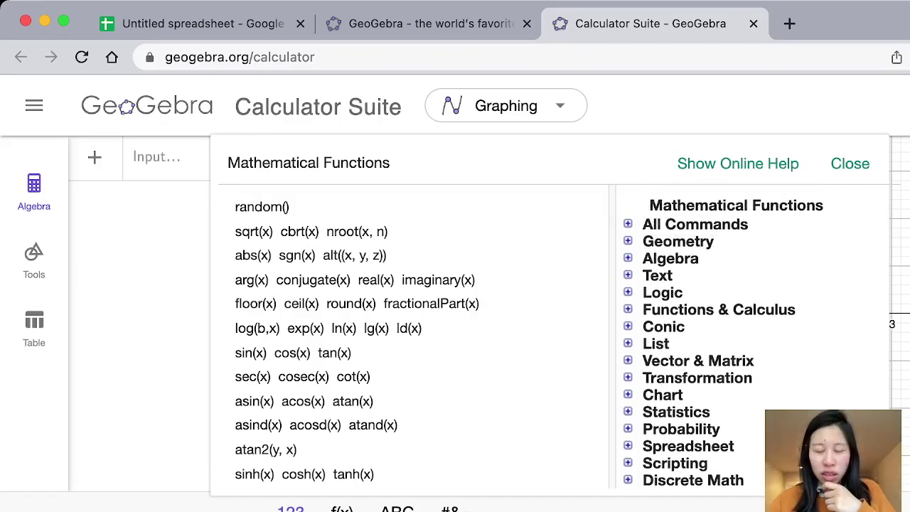
click(675, 412)
scroll(687, 429, down, 5)
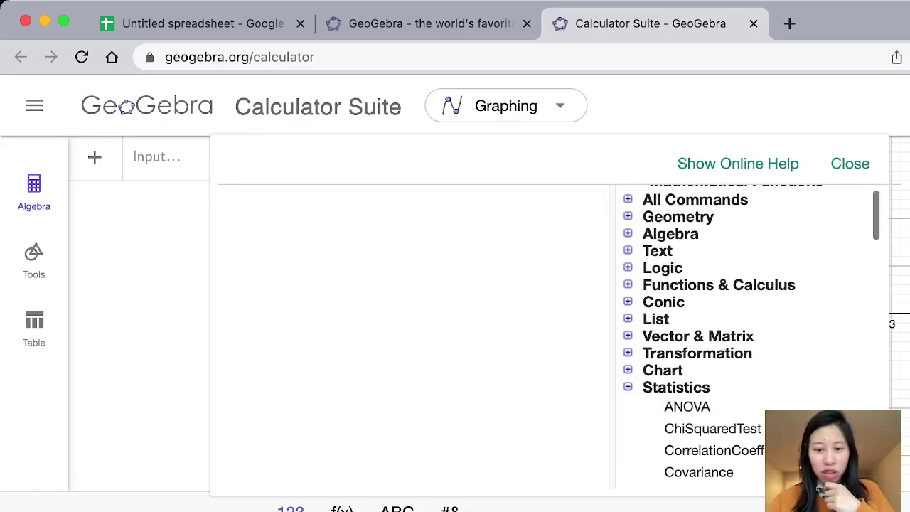
scroll(686, 426, down, 6)
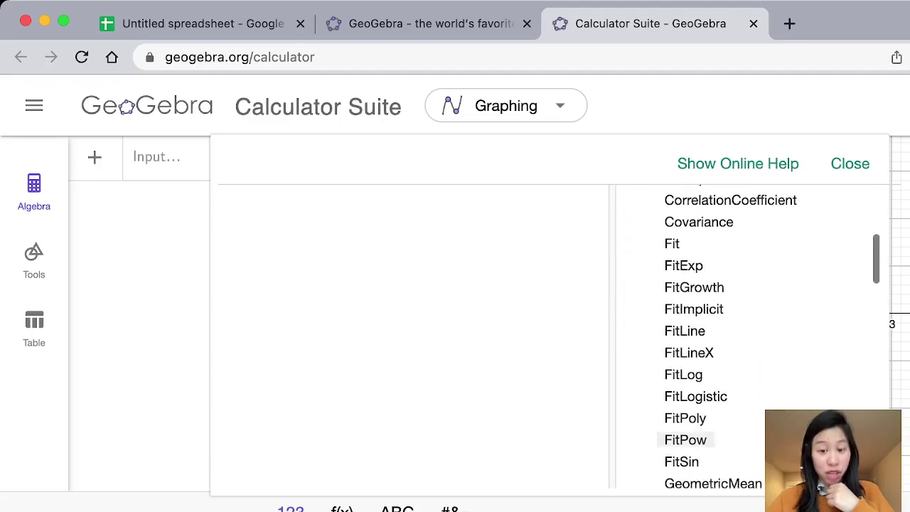
scroll(685, 381, down, 2)
scroll(686, 448, down, 4)
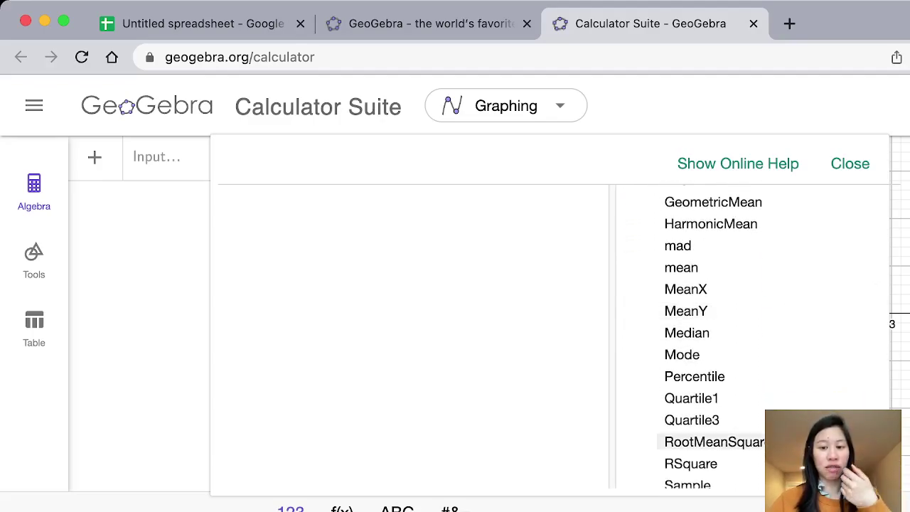
scroll(696, 442, down, 3)
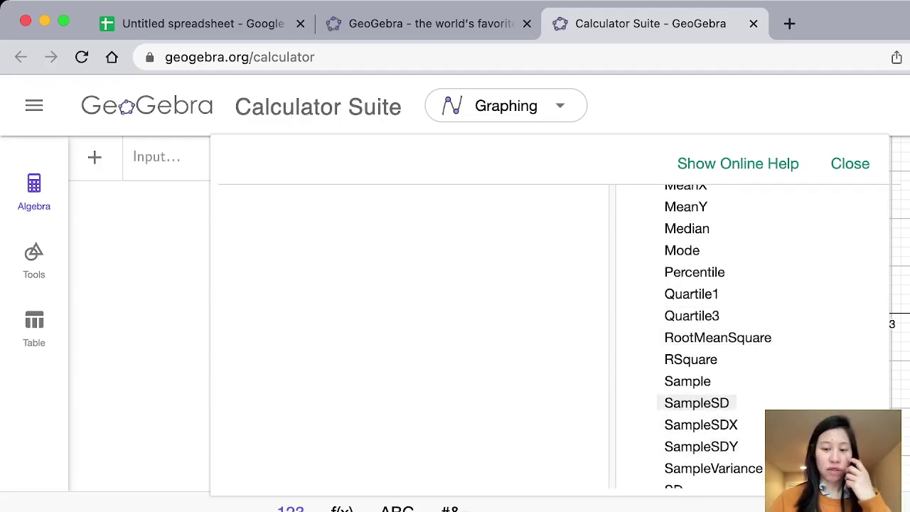
click(696, 402)
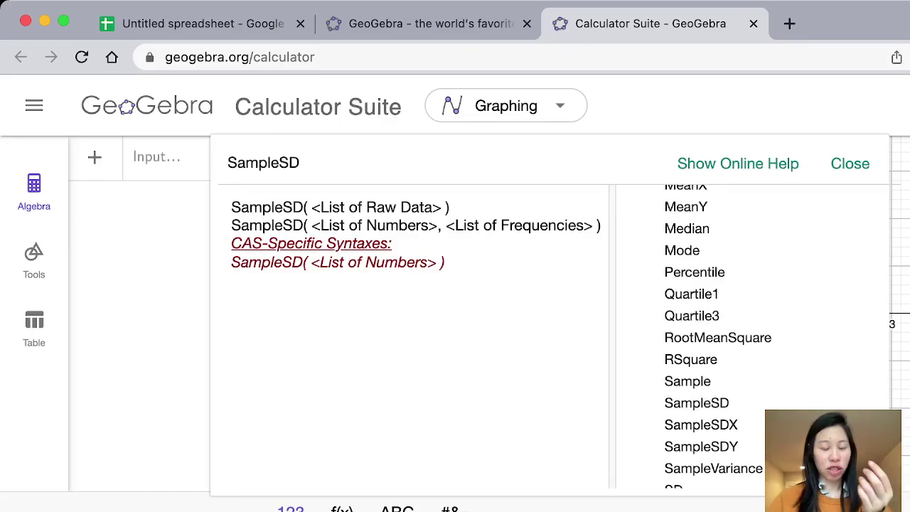
key(Return)
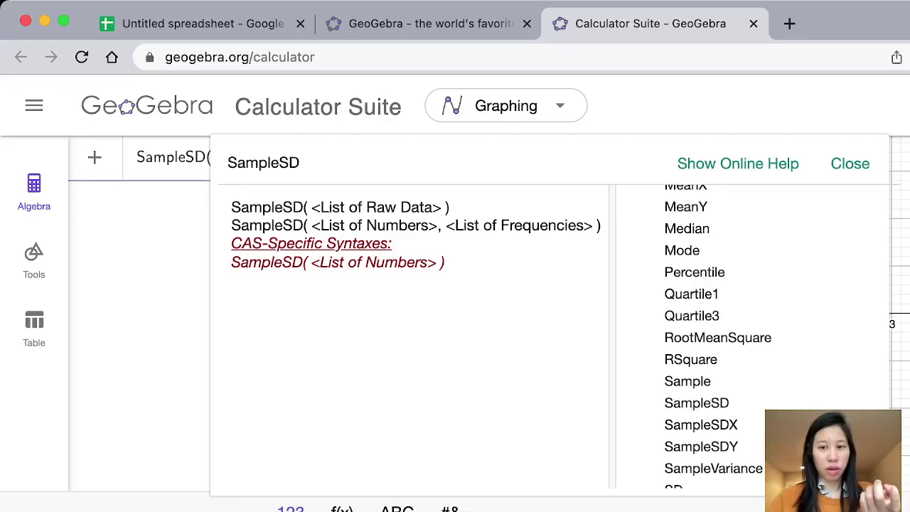
key(Return)
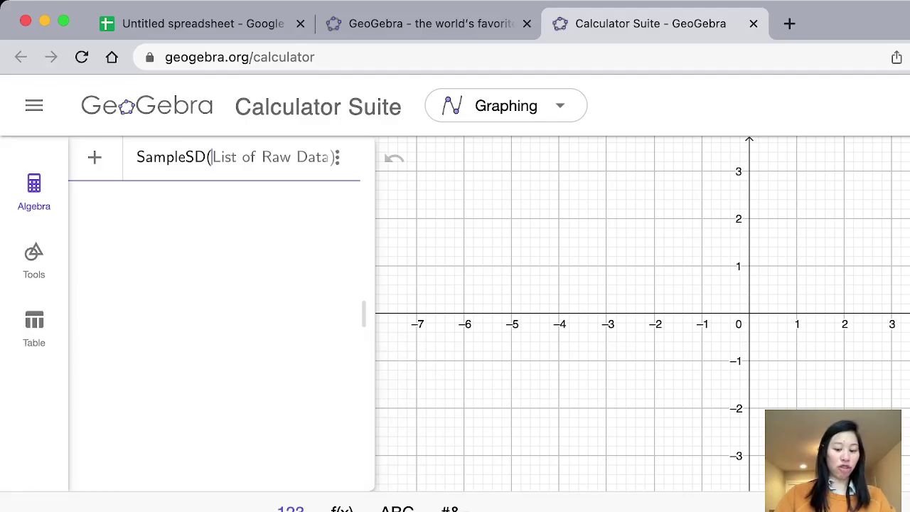
Step: Complete the SampleSD command with the four ages 22, 19, 19, 36 and evaluate it
text(22, )
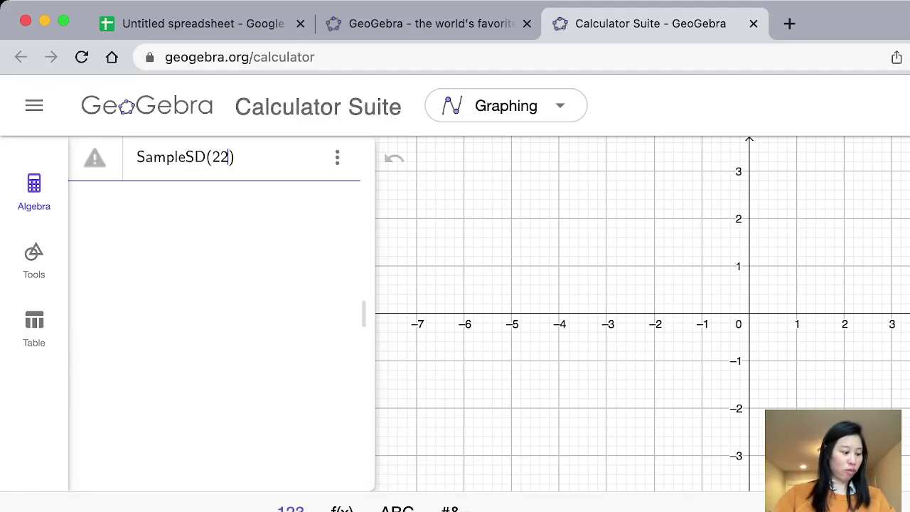
text(19, 19)
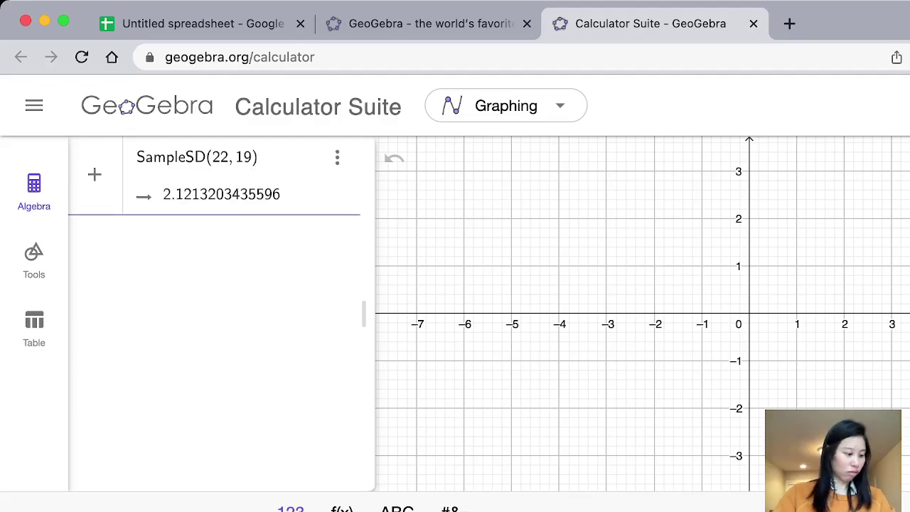
text(, 36)
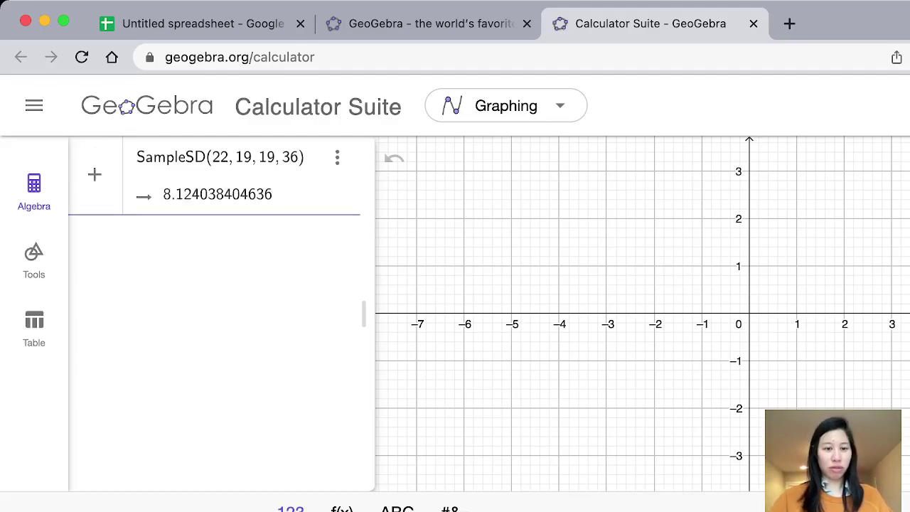
click(290, 156)
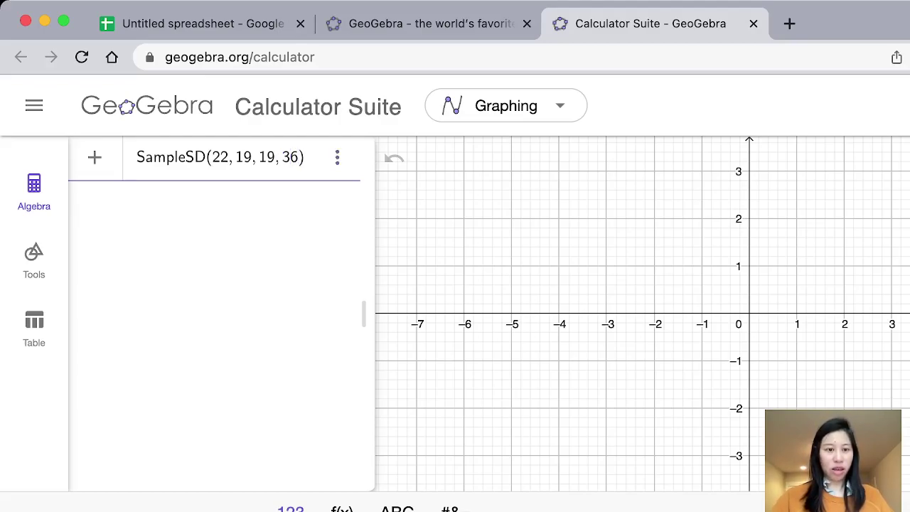
key(Return)
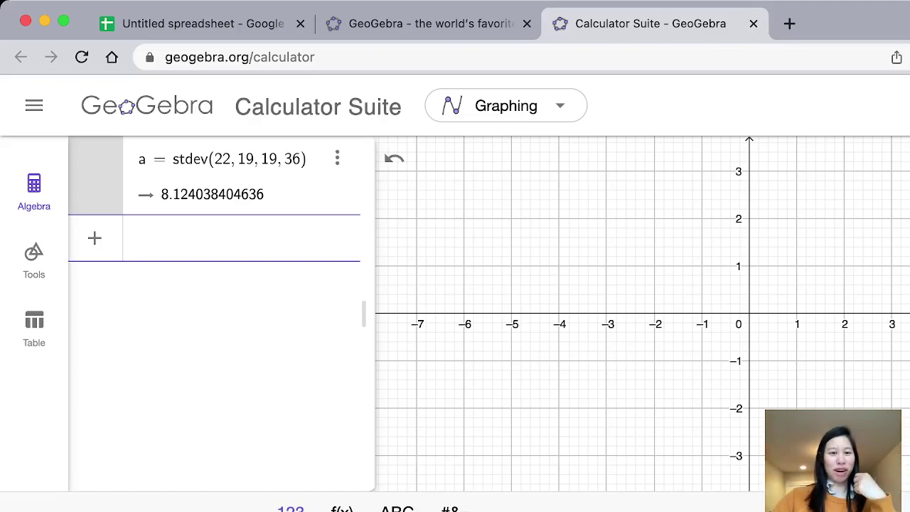
Step: Switch to the handwritten worksheet, go to the page with the formula summary, and draw a green box around the deviation formula x − x̄
key(super+Tab)
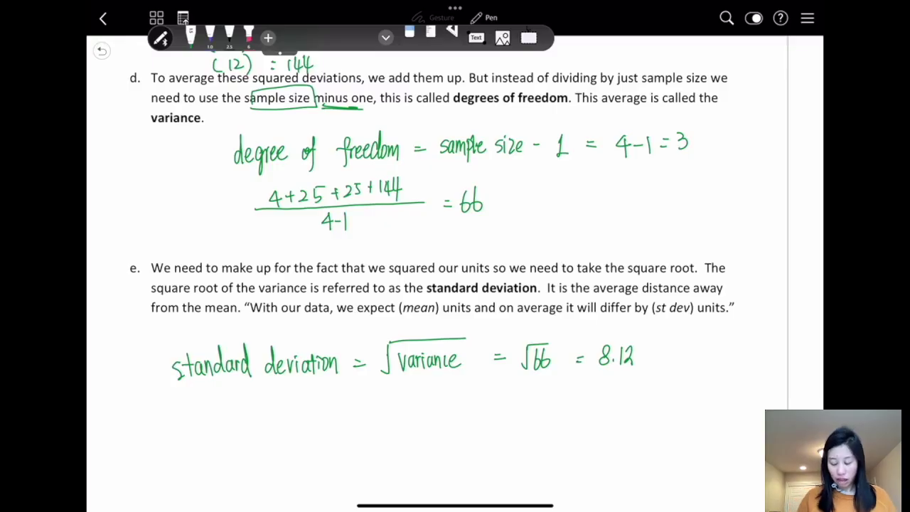
scroll(455, 270, down, 2)
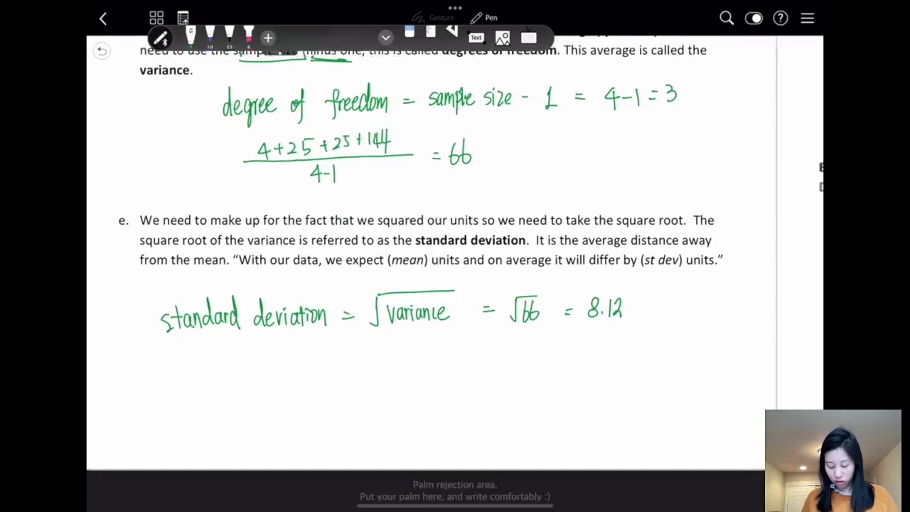
scroll(454, 270, right, 10)
scroll(454, 270, up, 5)
scroll(455, 224, down, 1)
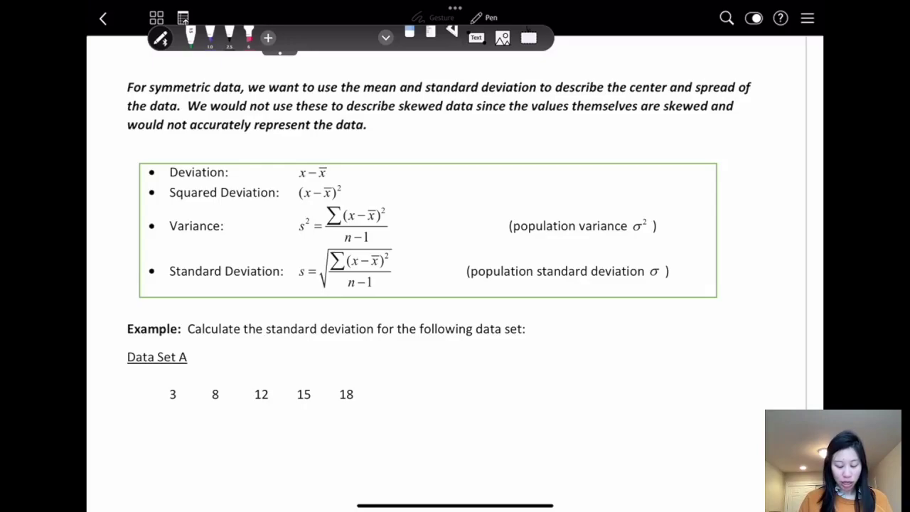
mouse_move(297, 182)
mouse_down()
mouse_move(332, 168)
mouse_move(296, 165)
mouse_move(293, 178)
mouse_up()
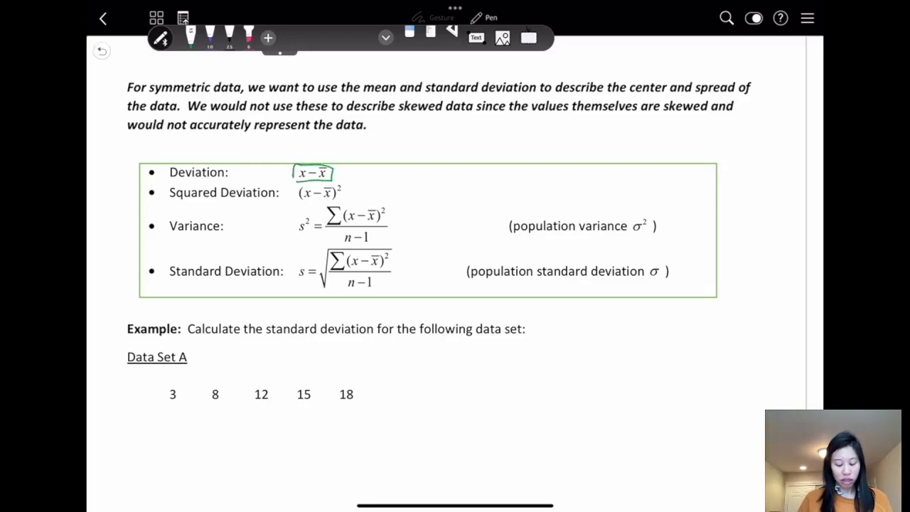